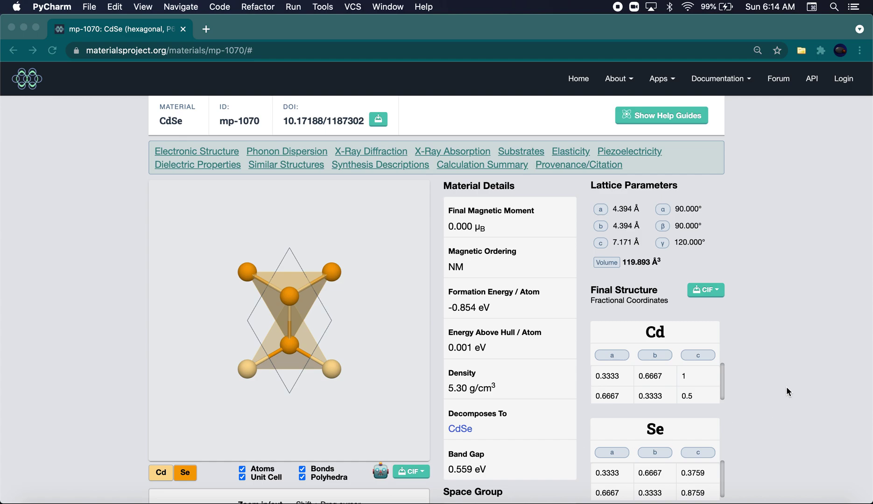
# Browse the CdSe mp-1070 page and rotate the crystal model to inspect it.
pyautogui.scroll(-2, 786, 387)
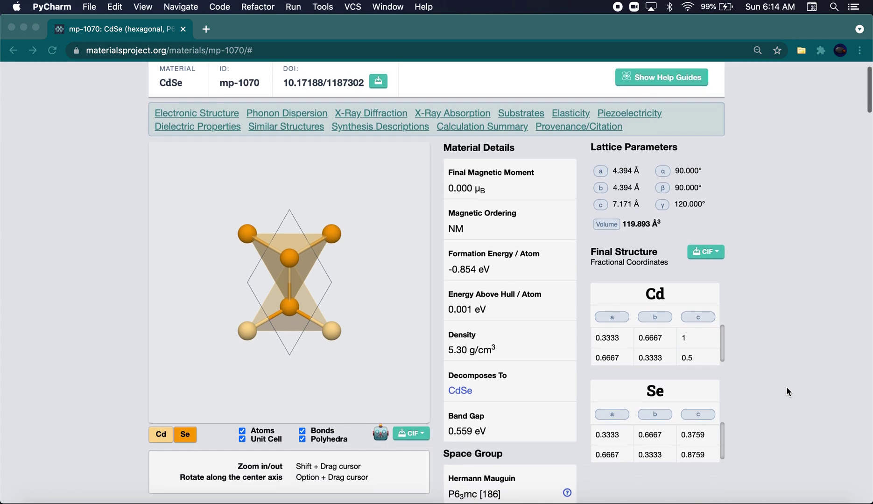
pyautogui.scroll(1, 786, 387)
pyautogui.scroll(1, 787, 391)
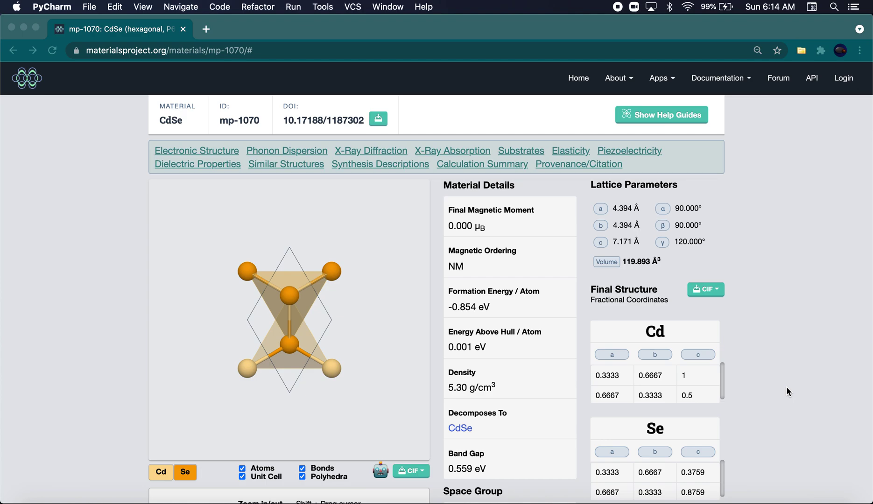
pyautogui.scroll(-1, 787, 388)
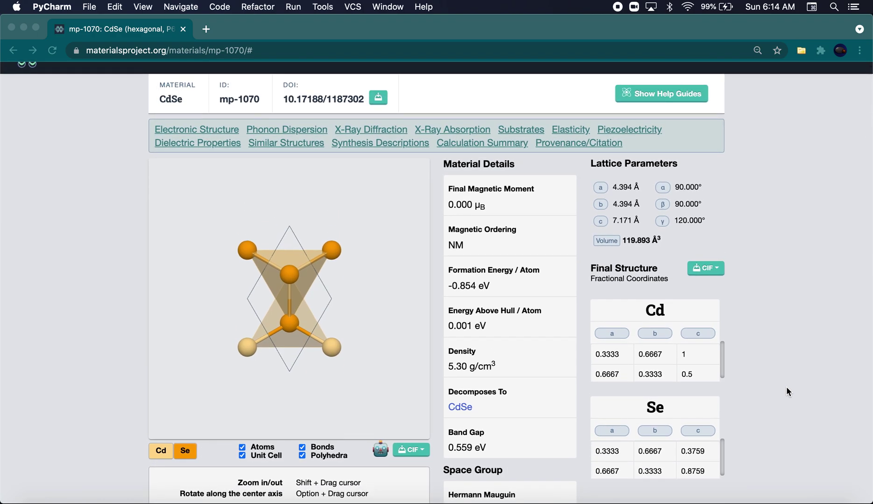
pyautogui.scroll(-2, 787, 387)
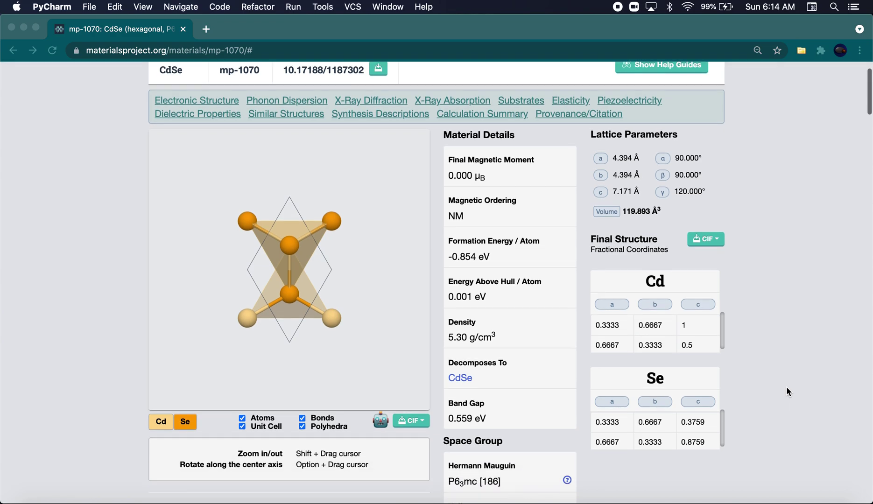
pyautogui.scroll(2, 786, 387)
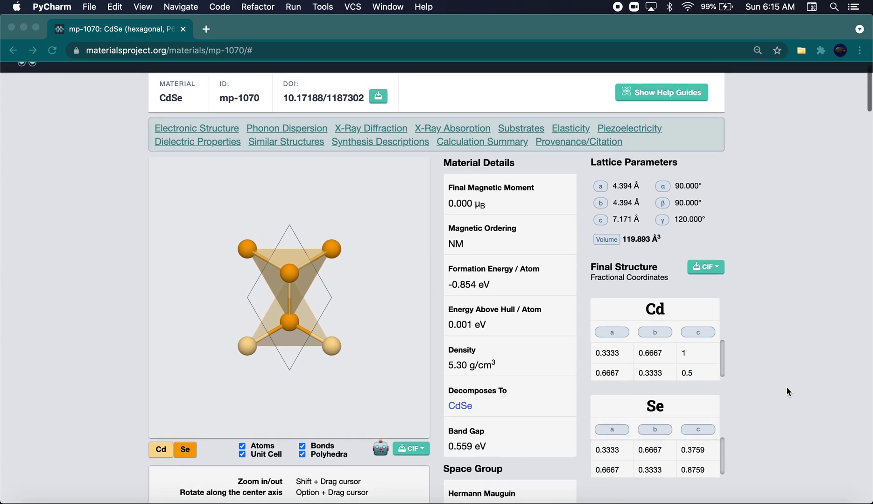
pyautogui.scroll(1, 786, 386)
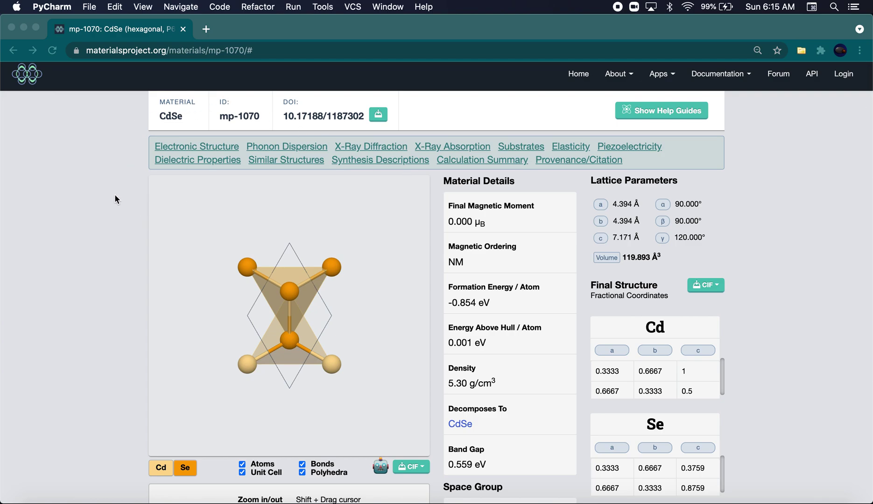
pyautogui.scroll(-2, 96, 212)
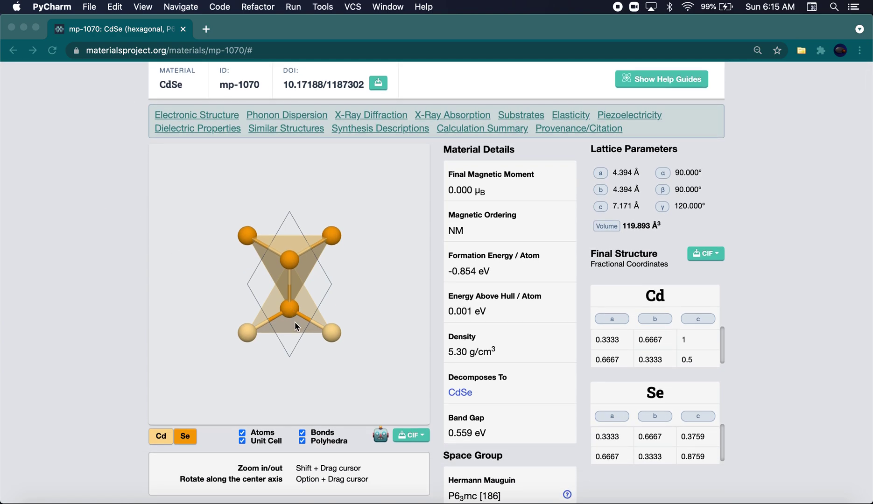
pyautogui.click(296, 323)
pyautogui.moveTo(279, 257); pyautogui.dragTo(262, 244)
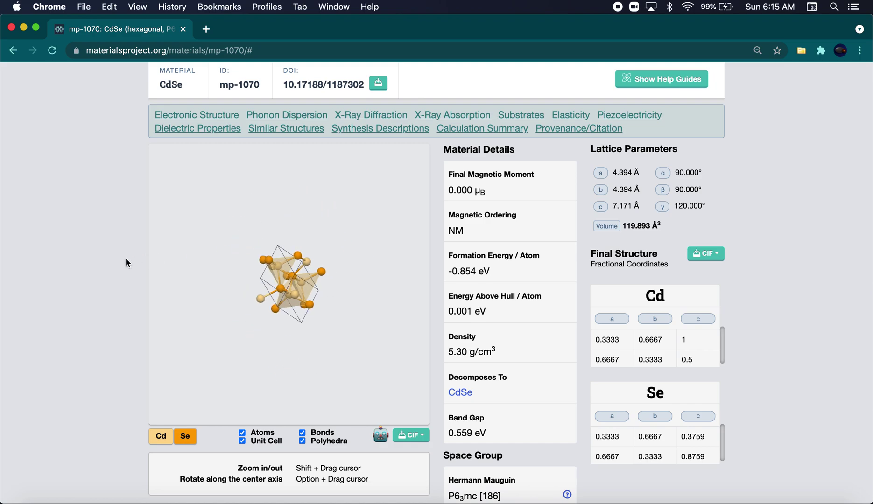
pyautogui.scroll(-3, 78, 284)
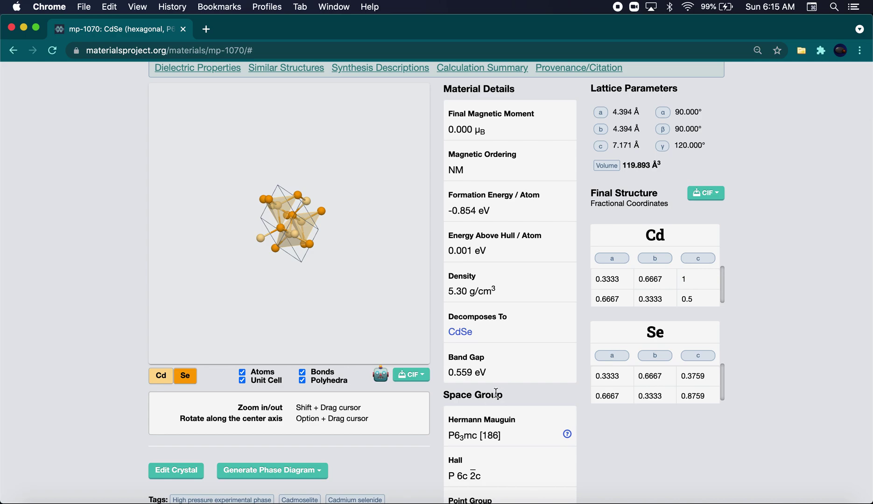
pyautogui.scroll(-5, 476, 355)
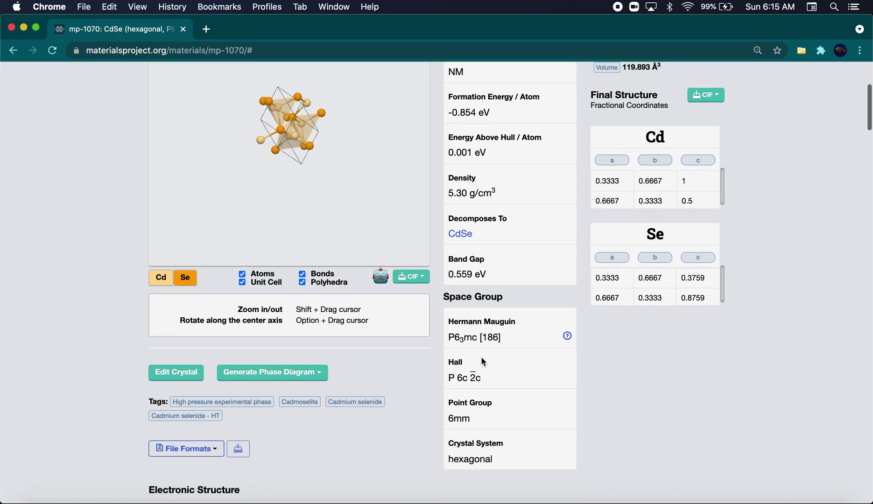
pyautogui.scroll(-5, 481, 358)
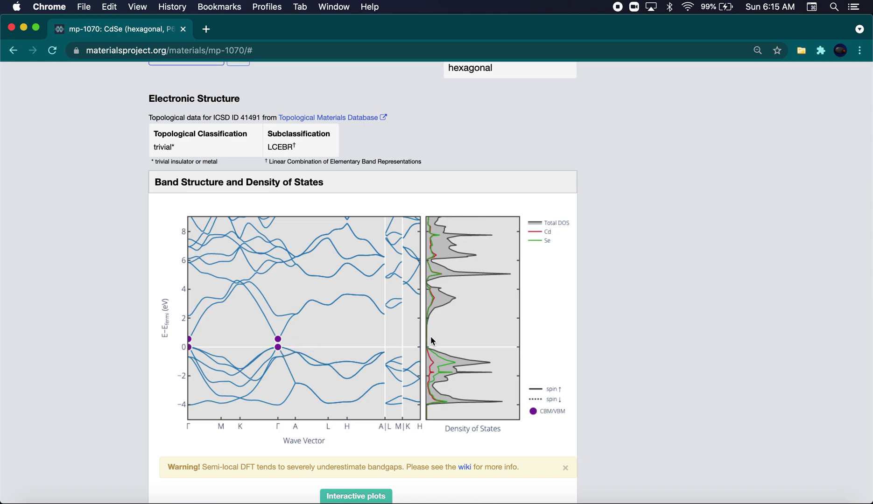
pyautogui.scroll(-7, 432, 355)
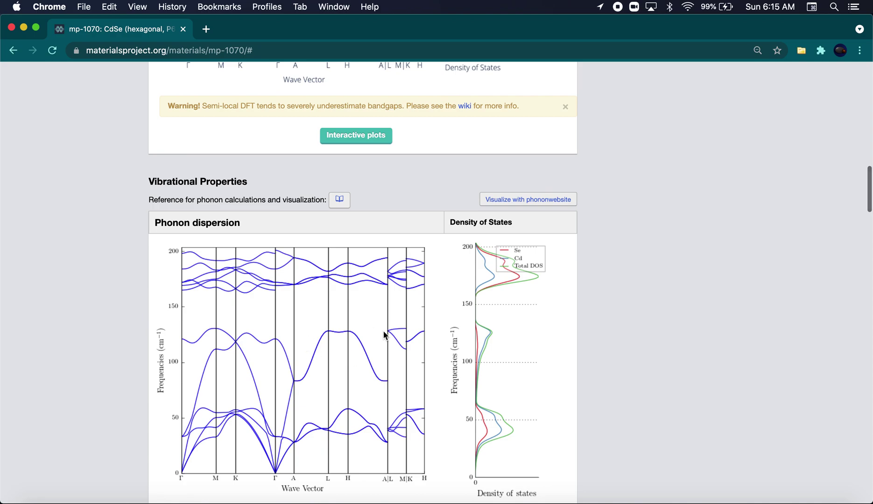
pyautogui.scroll(3, 327, 331)
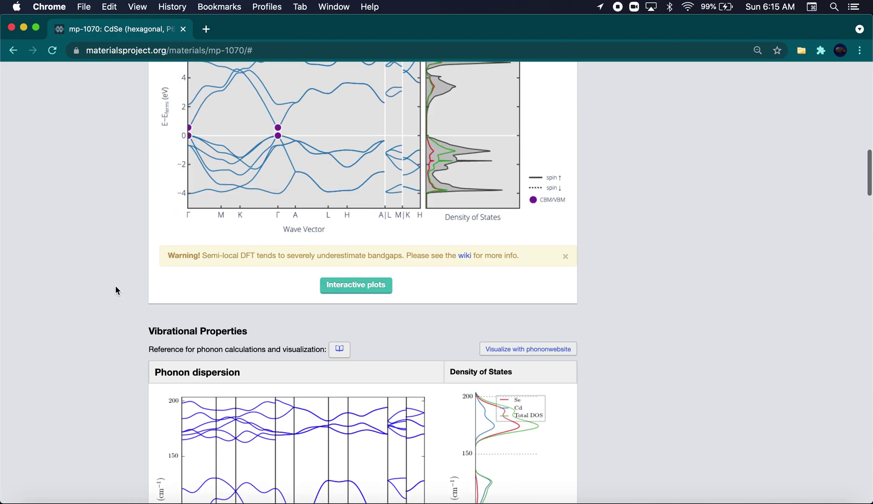
pyautogui.scroll(4, 116, 285)
pyautogui.scroll(1, 115, 290)
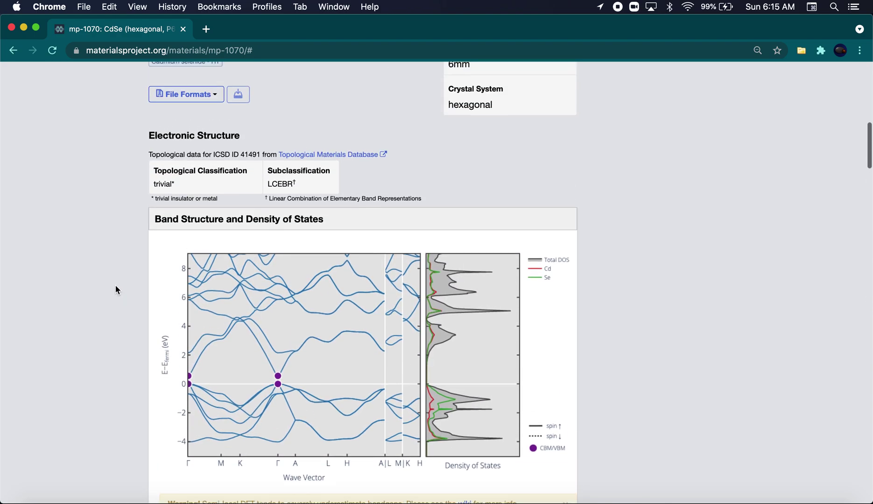
pyautogui.scroll(-1, 115, 289)
pyautogui.scroll(3, 116, 290)
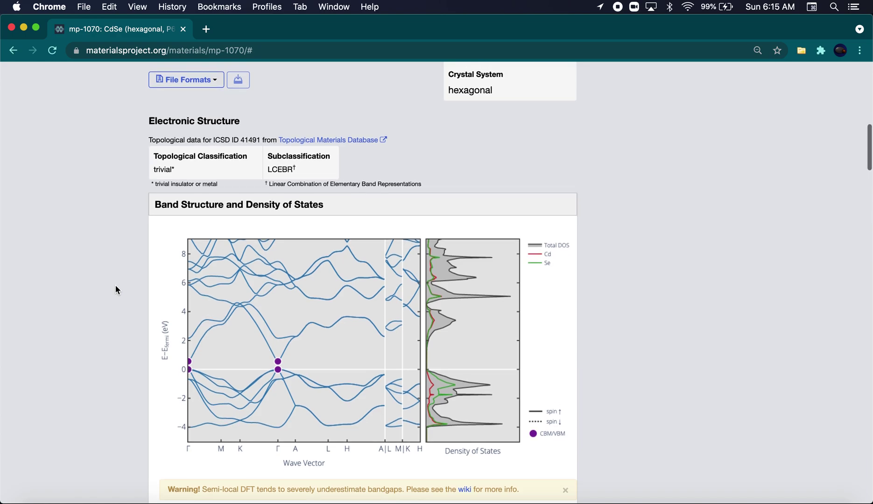
pyautogui.scroll(5, 116, 290)
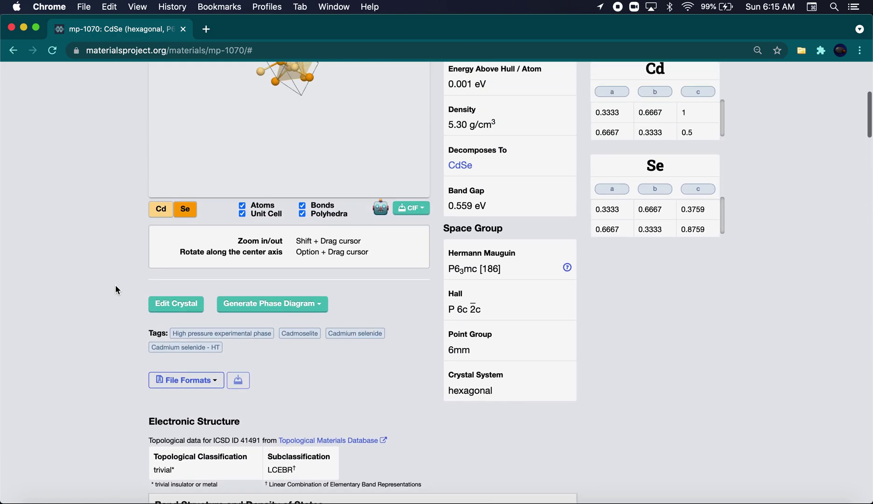
pyautogui.scroll(-1, 116, 289)
pyautogui.scroll(-6, 115, 290)
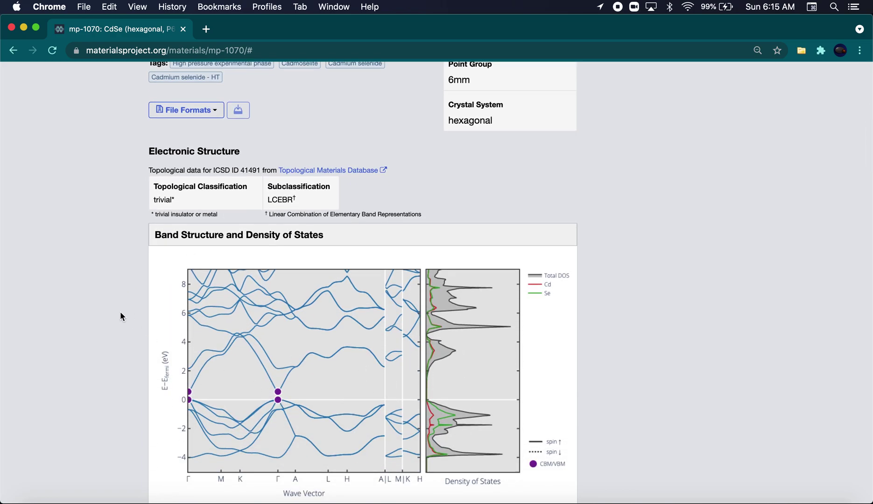
pyautogui.scroll(-1, 120, 313)
pyautogui.scroll(-3, 120, 312)
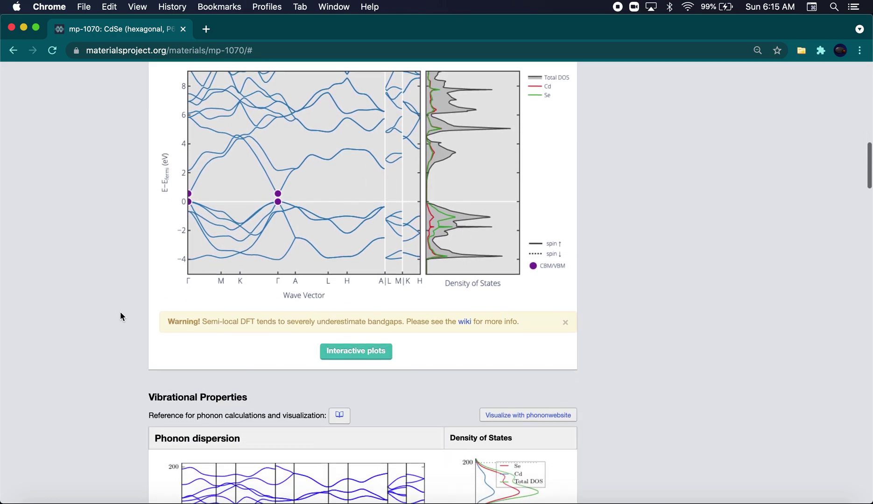
pyautogui.scroll(12, 120, 312)
pyautogui.scroll(-1, 120, 312)
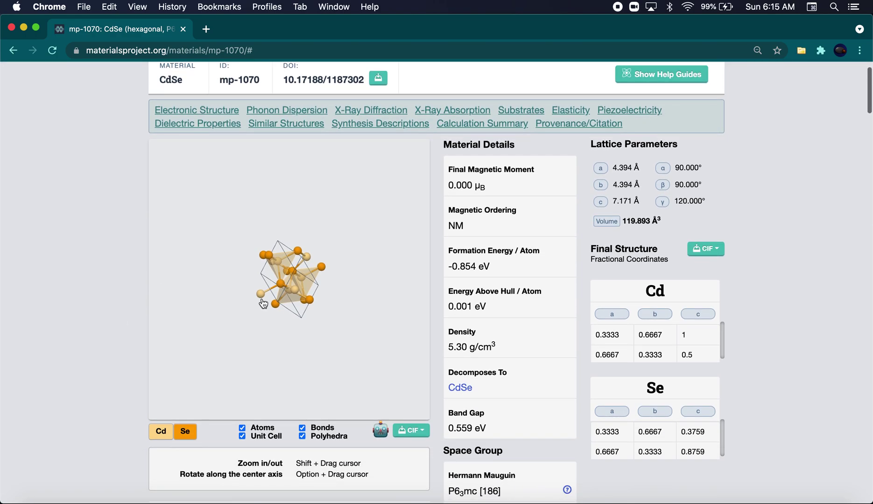
pyautogui.moveTo(306, 307); pyautogui.dragTo(316, 327)
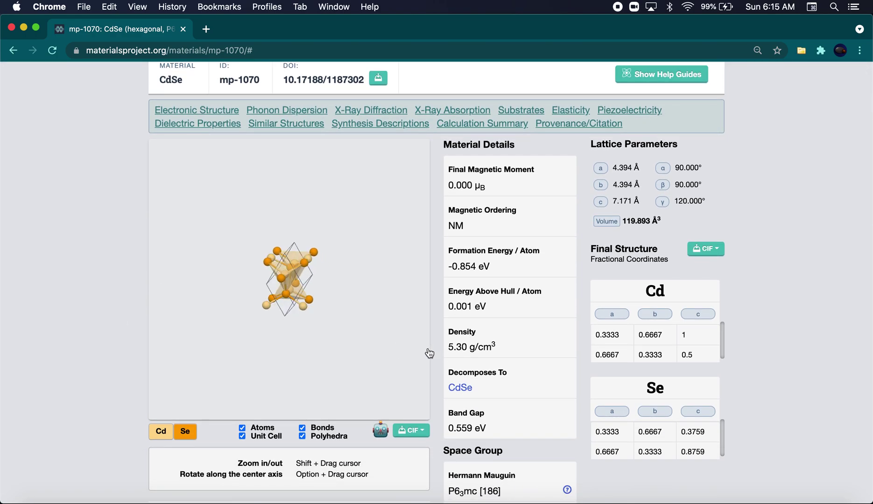
# Download the Conventional Standard CIF of CdSe mp-1070 and open the downloaded file.
pyautogui.scroll(-1, 450, 364)
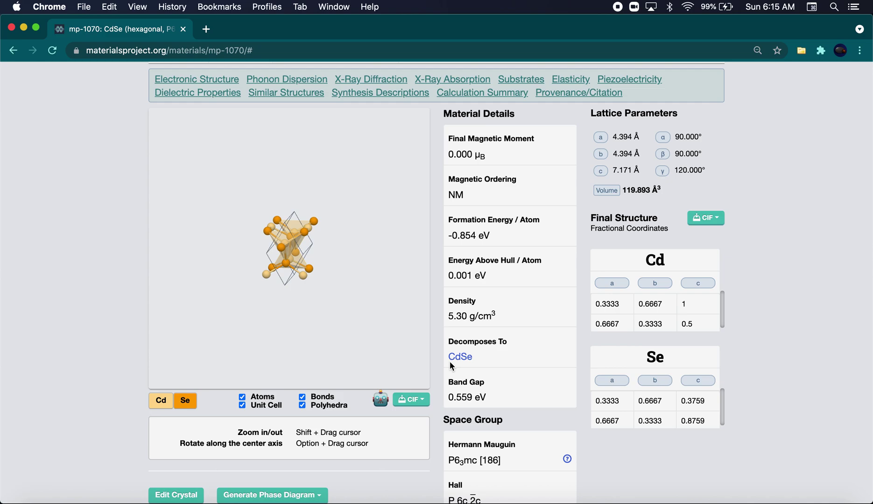
pyautogui.scroll(-1, 450, 361)
pyautogui.scroll(3, 450, 361)
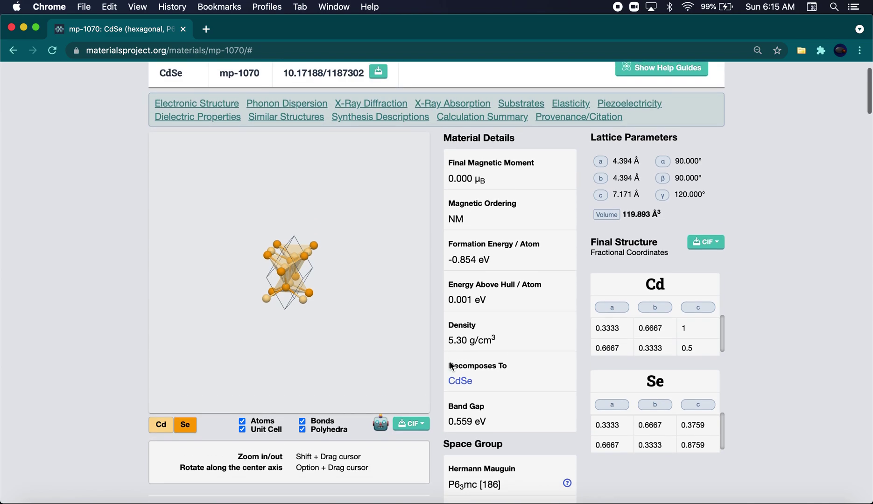
pyautogui.scroll(-1, 450, 362)
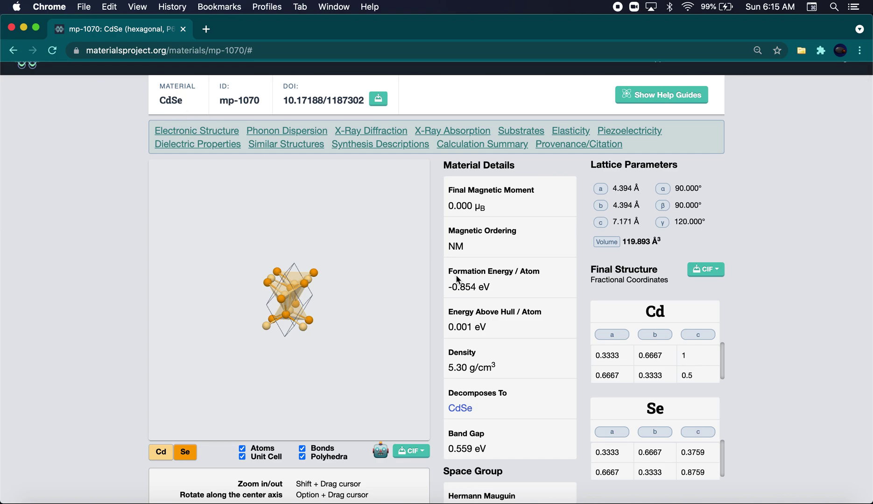
pyautogui.scroll(-3, 456, 276)
pyautogui.scroll(-2, 457, 279)
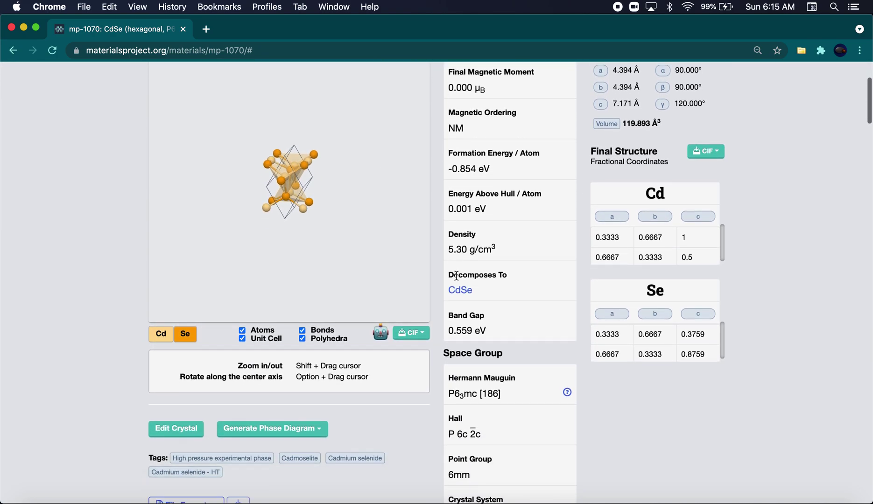
pyautogui.click(411, 332)
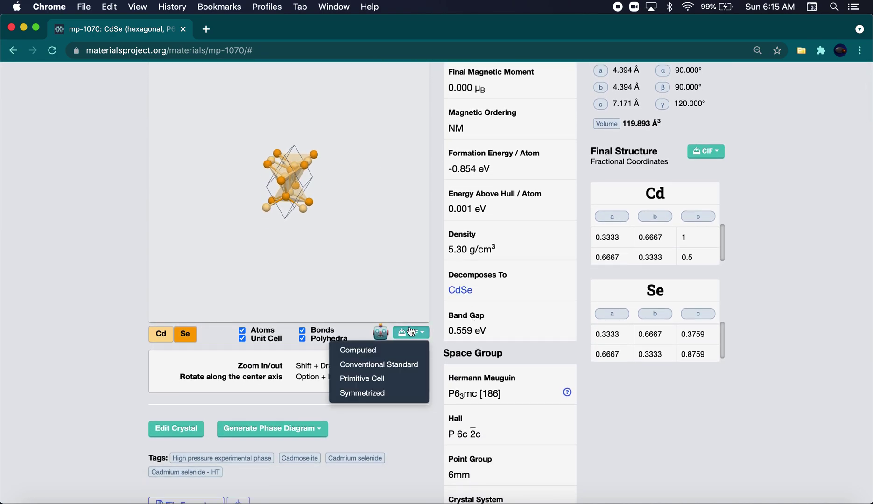
pyautogui.click(395, 367)
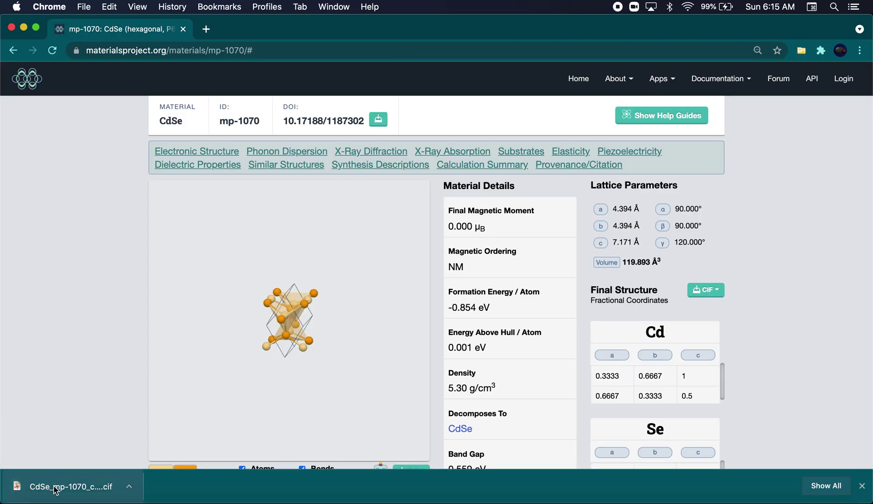
pyautogui.click(68, 488)
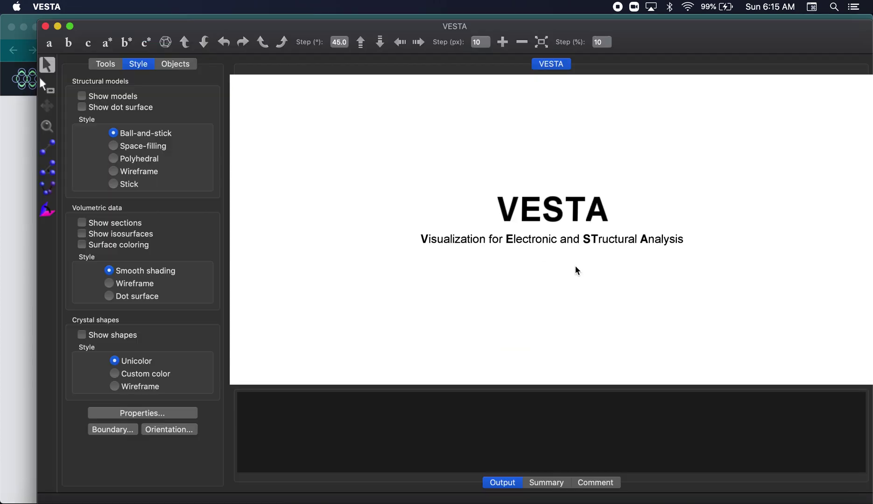
# Zoom out on the loaded CdSe conventional cell and view it along the a axis.
pyautogui.scroll(-5, 413, 215)
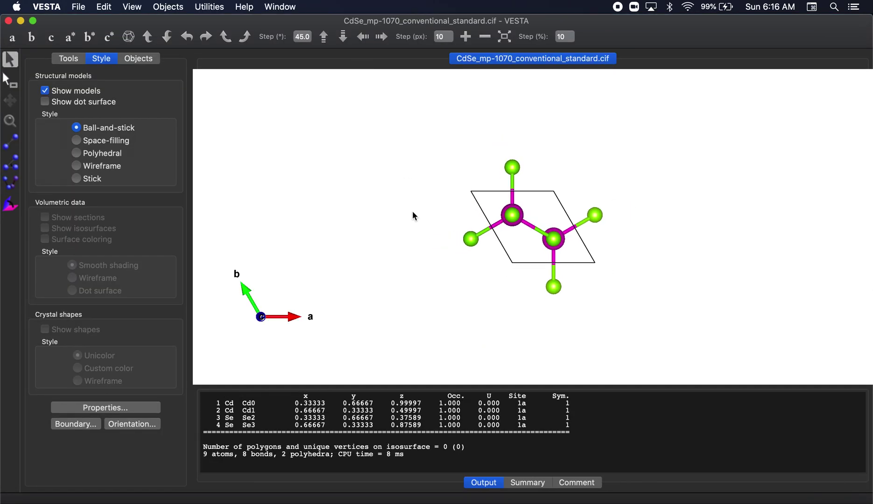
pyautogui.click(12, 37)
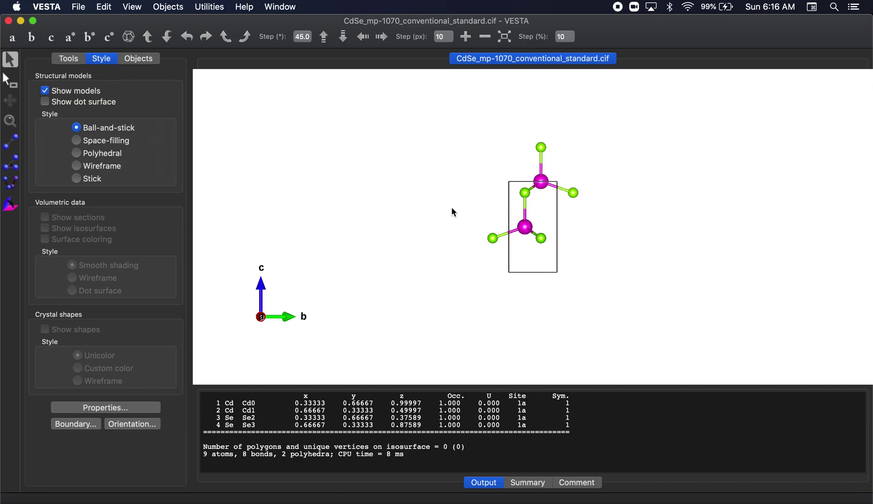
pyautogui.click(111, 7)
# Delete the Cd–Se bond entry in Edit > Bonds and apply the change.
pyautogui.click(160, 64)
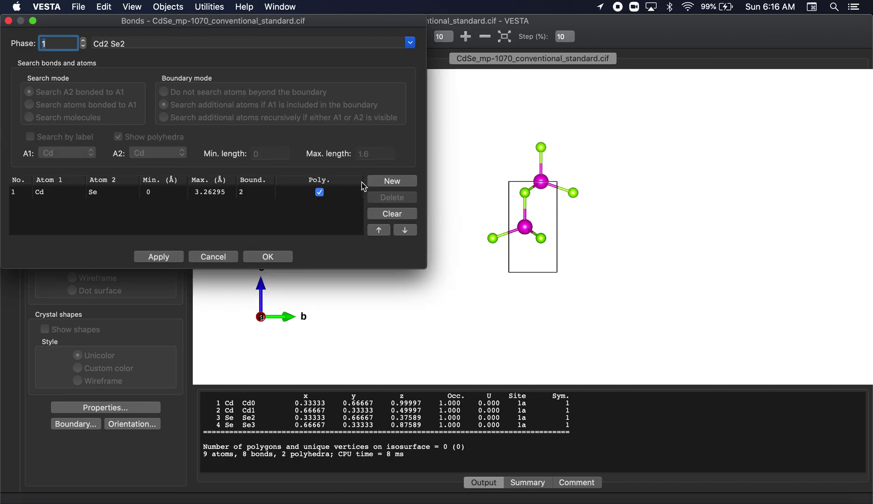
pyautogui.click(203, 195)
pyautogui.click(405, 198)
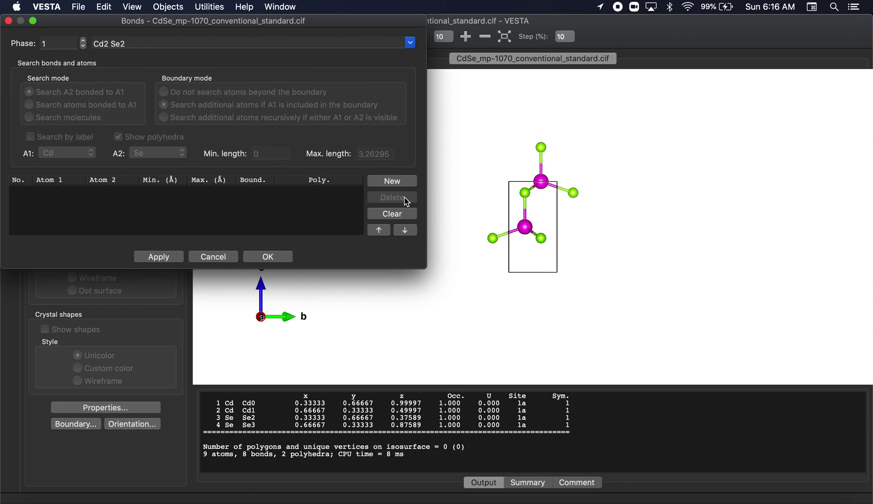
pyautogui.click(158, 258)
pyautogui.click(260, 256)
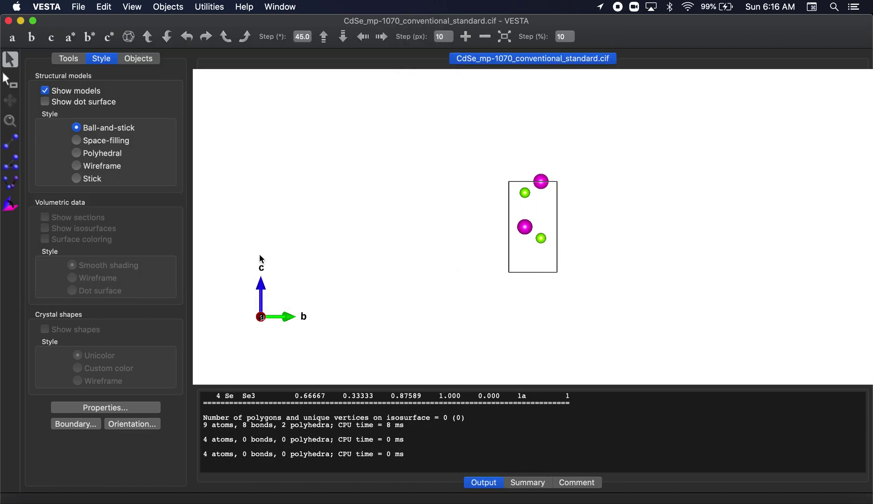
# Rotate the unbonded cell, enlarge the output pane, and return to the a-axis view.
pyautogui.moveTo(453, 222); pyautogui.dragTo(429, 223)
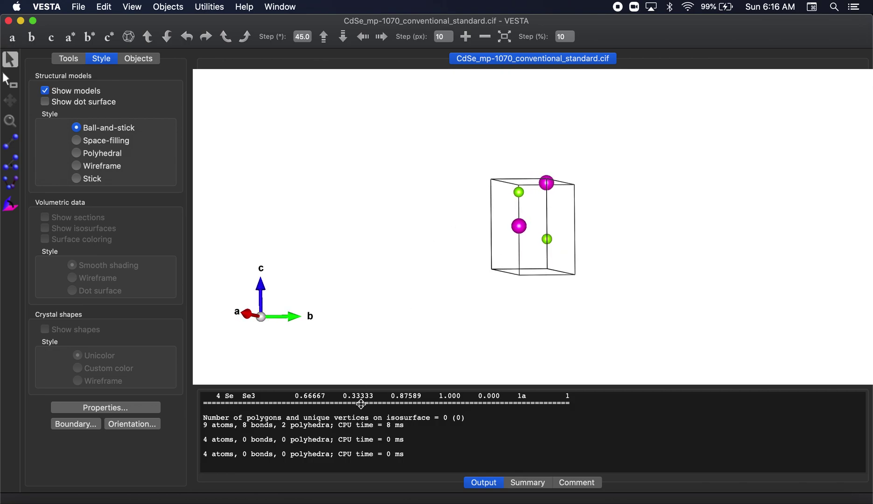
pyautogui.moveTo(361, 405); pyautogui.dragTo(366, 368)
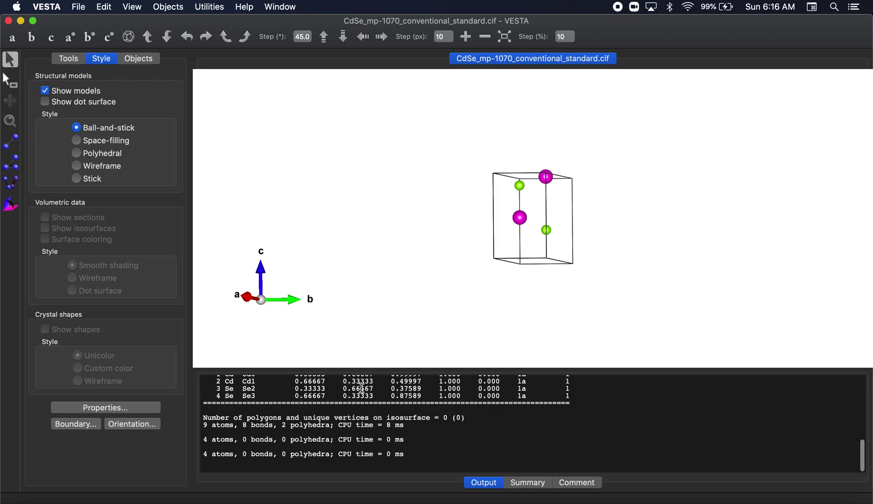
pyautogui.scroll(3, 362, 388)
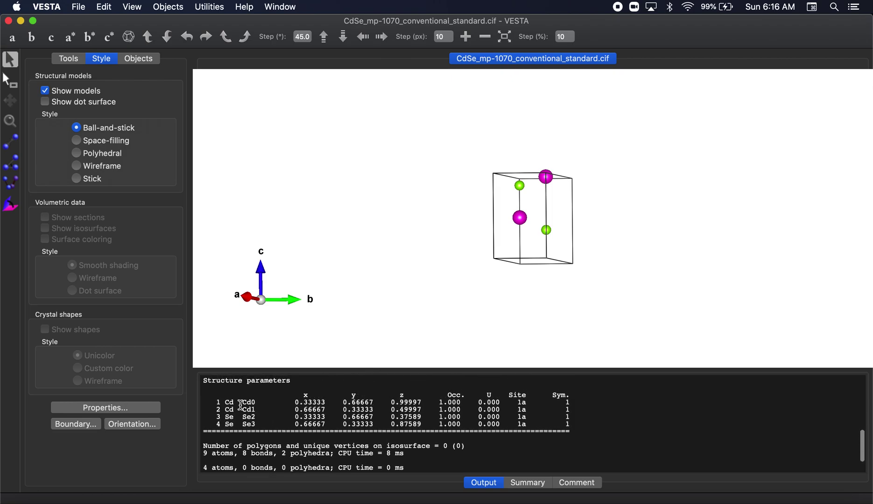
pyautogui.scroll(-1, 244, 416)
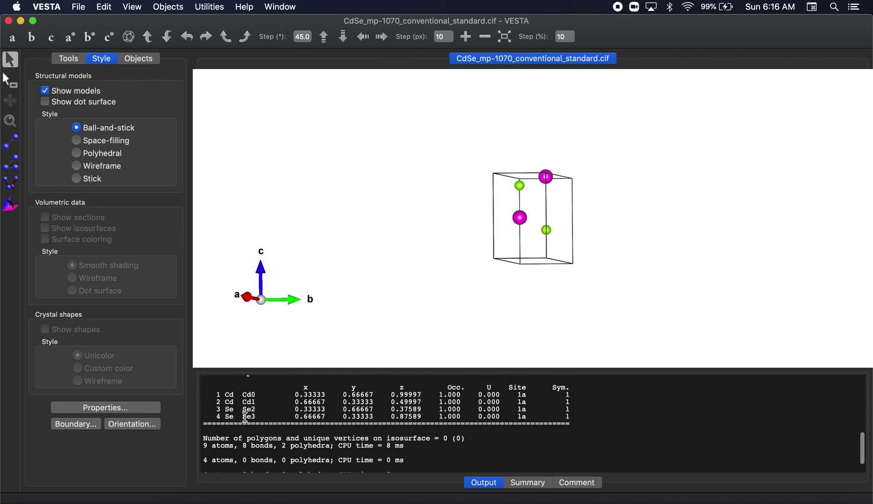
pyautogui.scroll(-3, 245, 417)
pyautogui.scroll(-1, 450, 252)
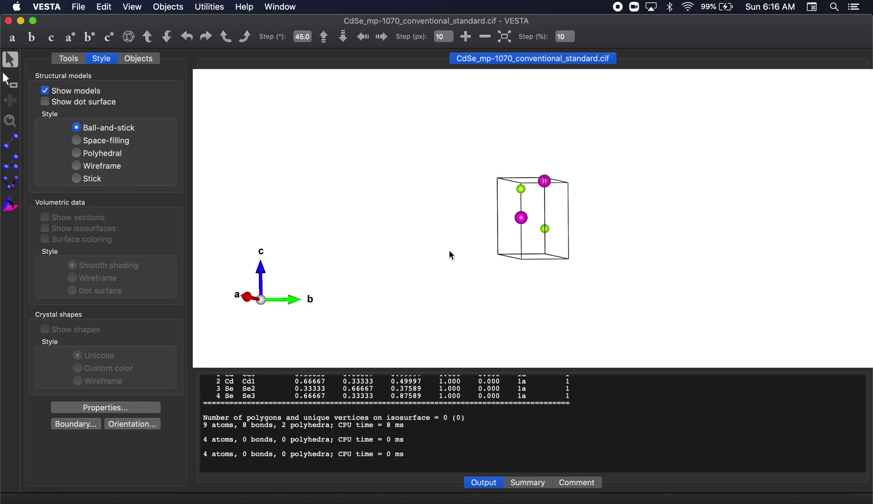
pyautogui.click(12, 38)
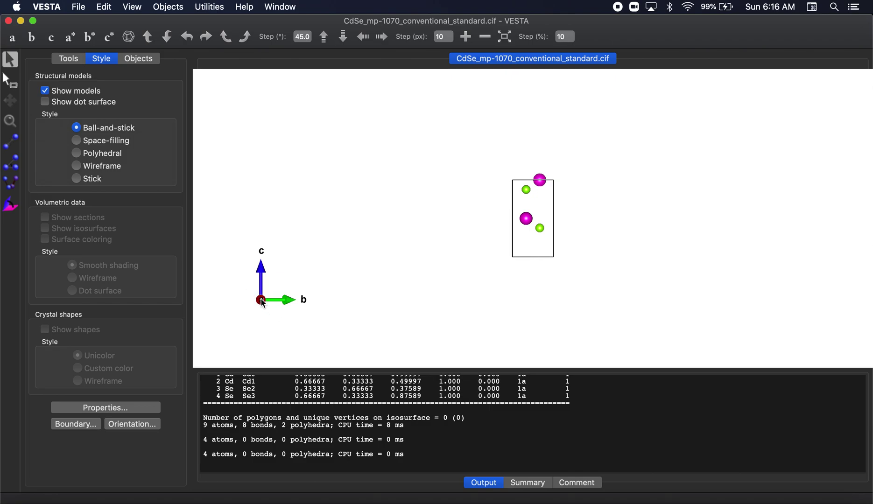
# View the CdSe cell along the b axis, then back along a.
pyautogui.click(36, 39)
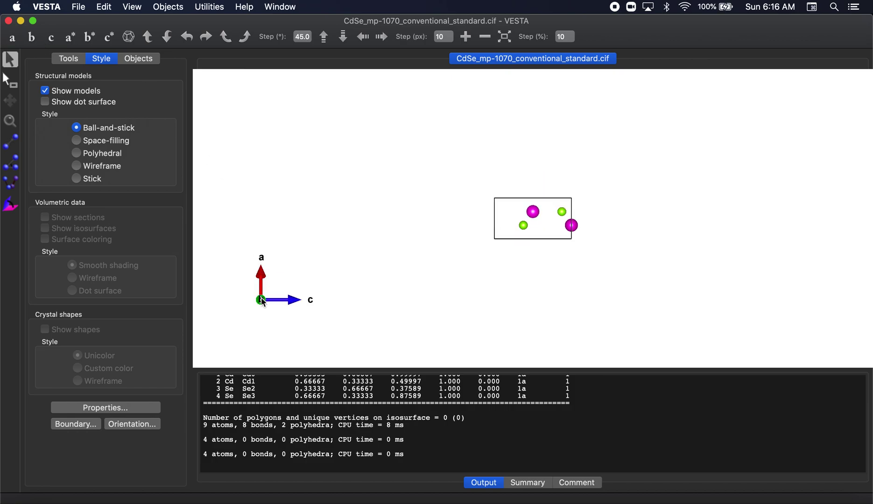
pyautogui.click(13, 38)
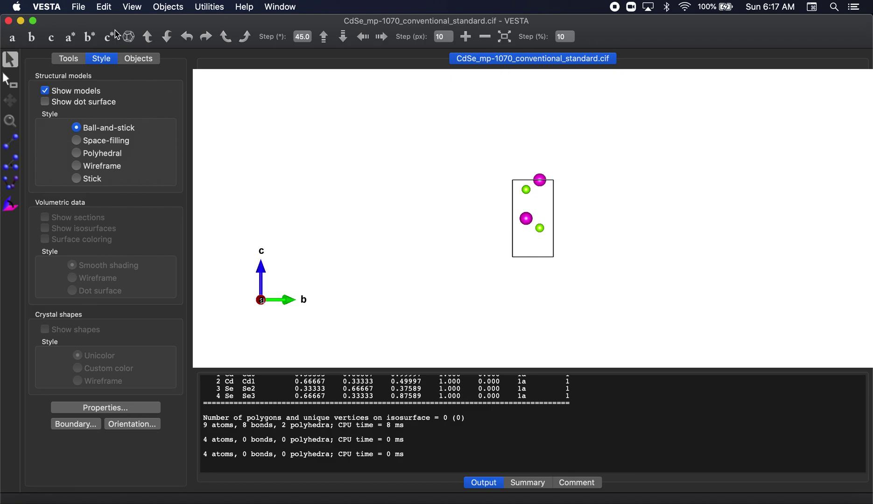
pyautogui.click(109, 7)
# Transform the unit cell with P33 = 4, adding searched atoms as new sites, and apply.
pyautogui.moveTo(143, 52)
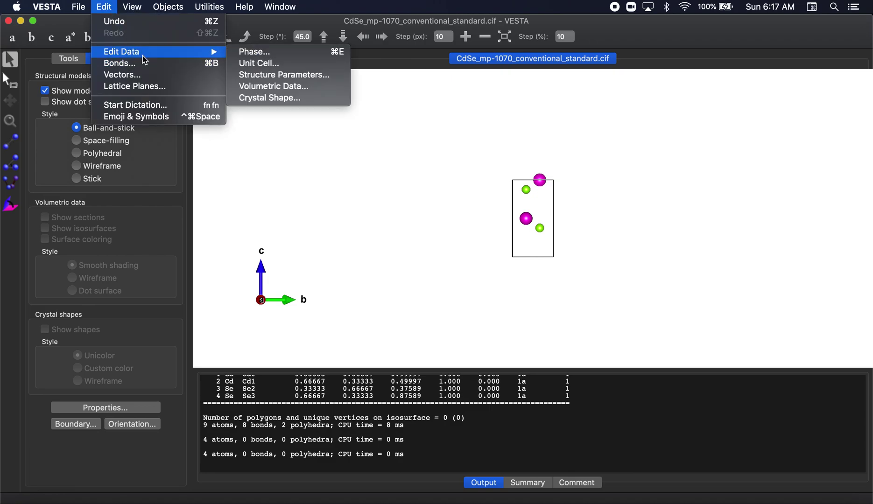
pyautogui.click(259, 63)
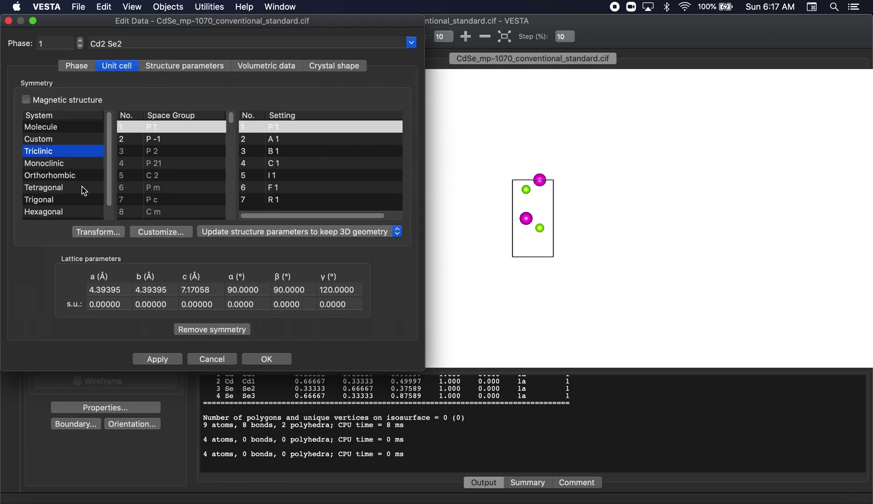
pyautogui.click(98, 234)
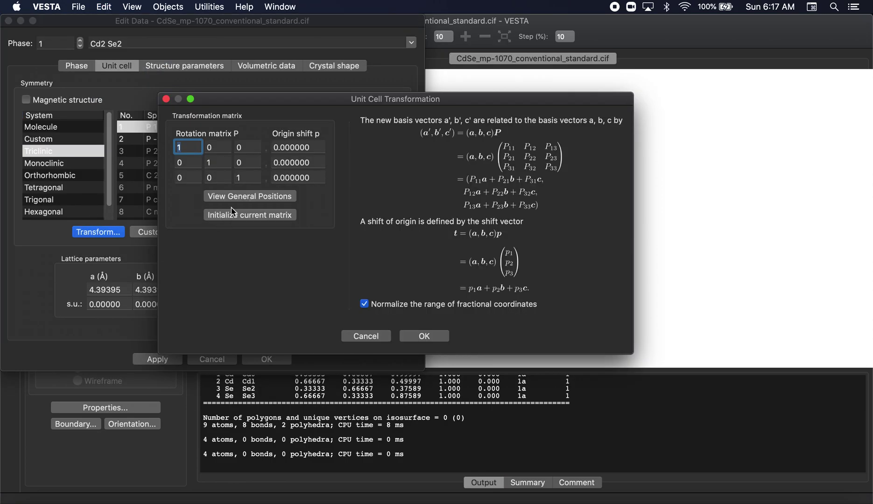
pyautogui.click(241, 175)
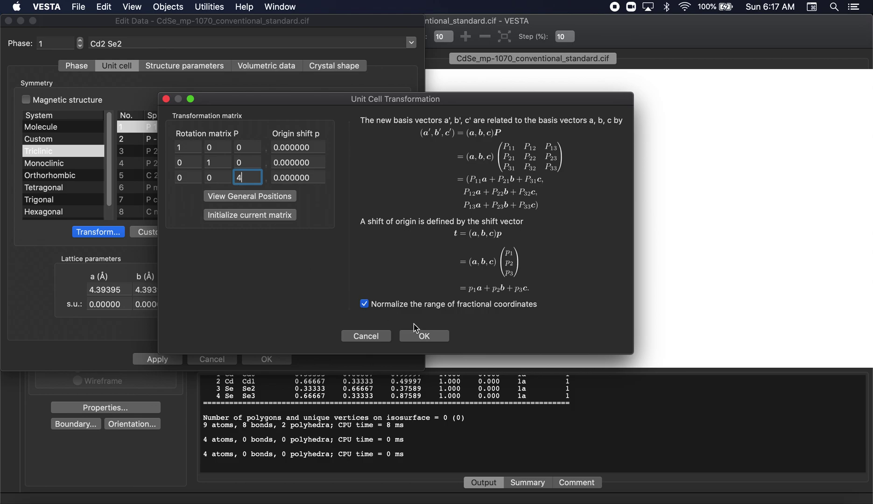
pyautogui.click(423, 338)
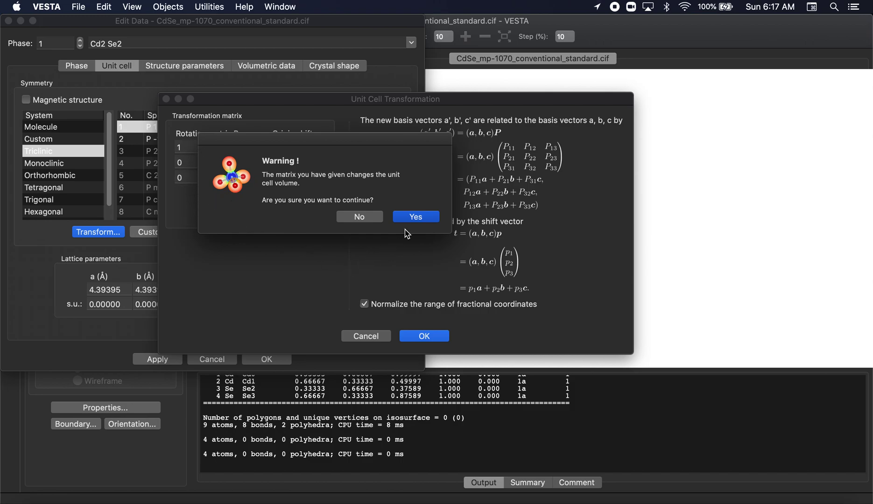
pyautogui.click(415, 217)
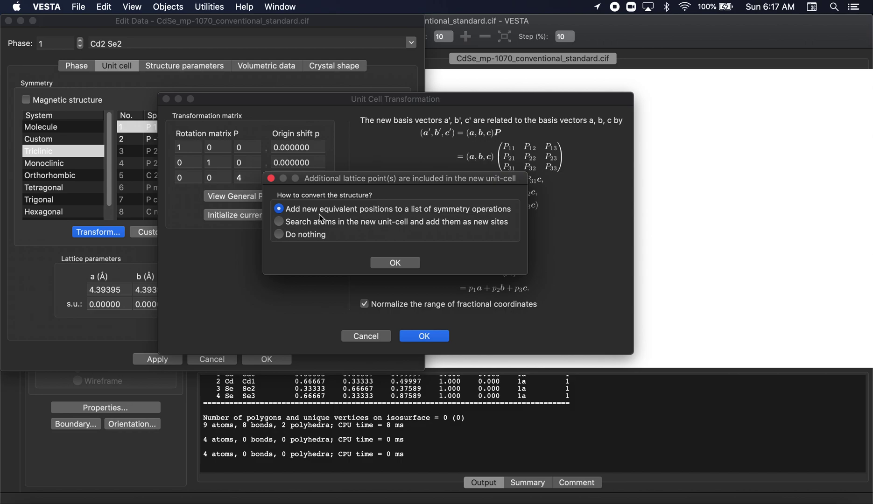
pyautogui.click(307, 218)
pyautogui.click(395, 263)
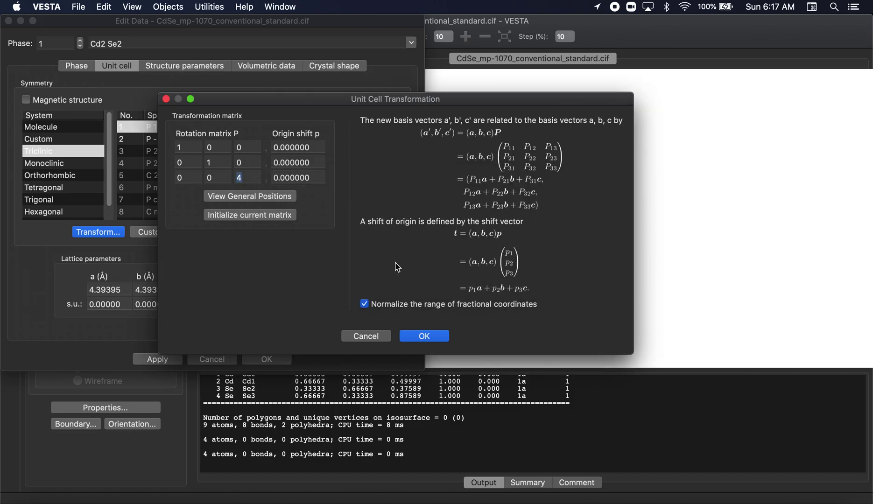
pyautogui.click(169, 357)
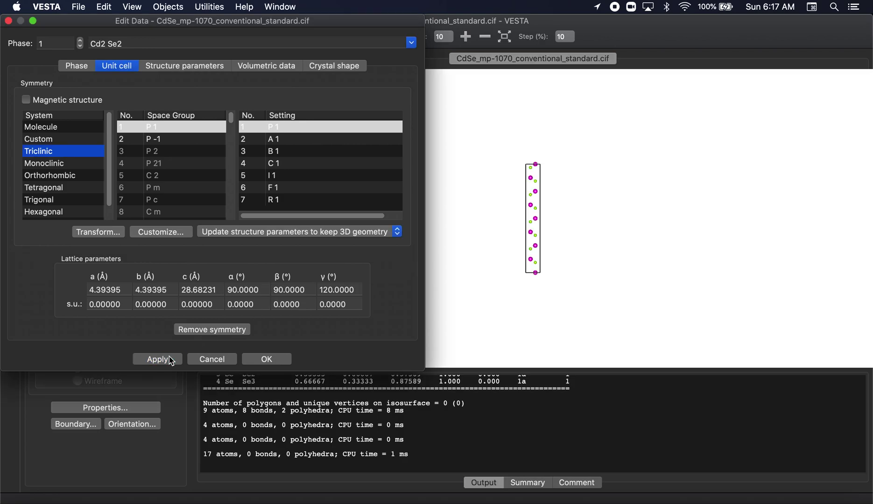
pyautogui.click(264, 359)
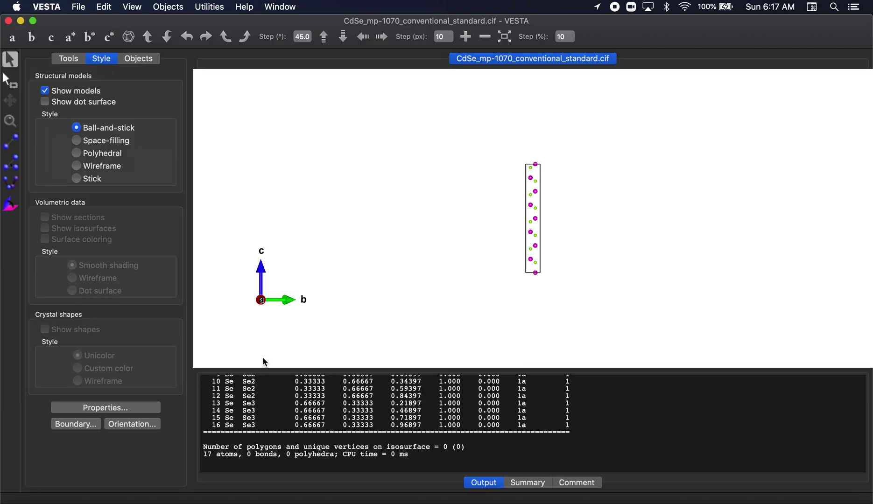
pyautogui.scroll(5, 256, 408)
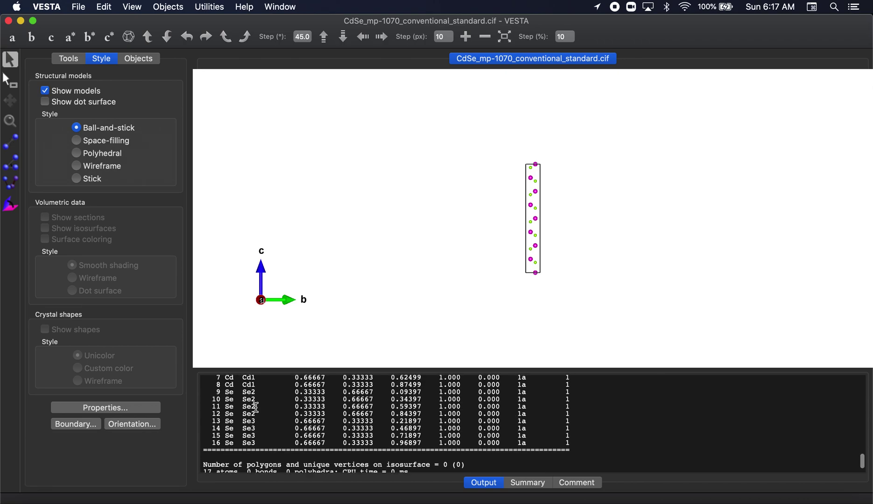
pyautogui.scroll(2, 256, 408)
pyautogui.scroll(-6, 249, 404)
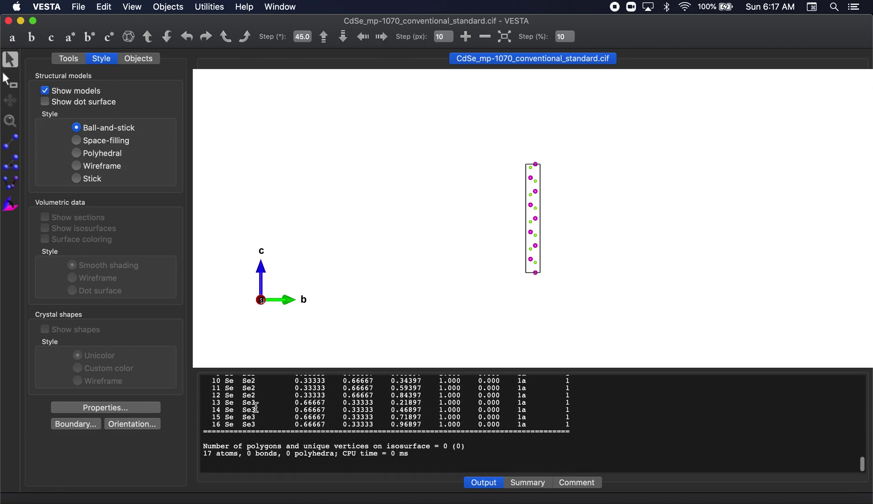
pyautogui.scroll(10, 487, 265)
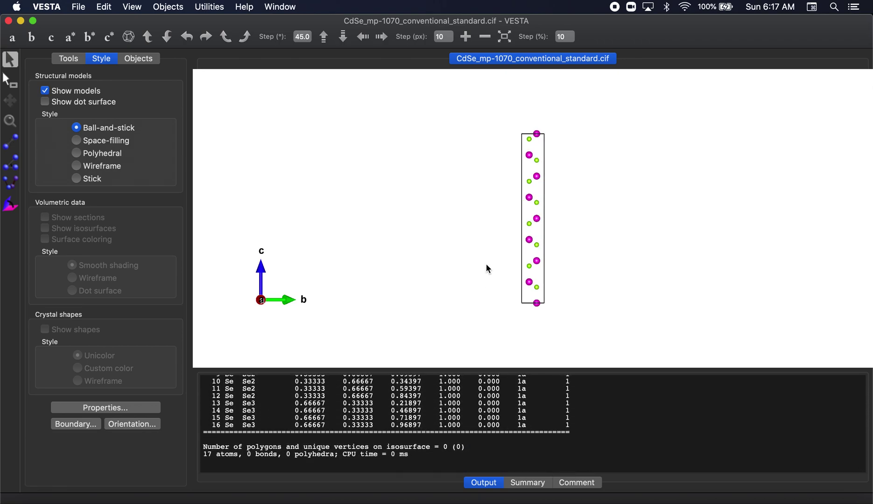
pyautogui.scroll(2, 487, 269)
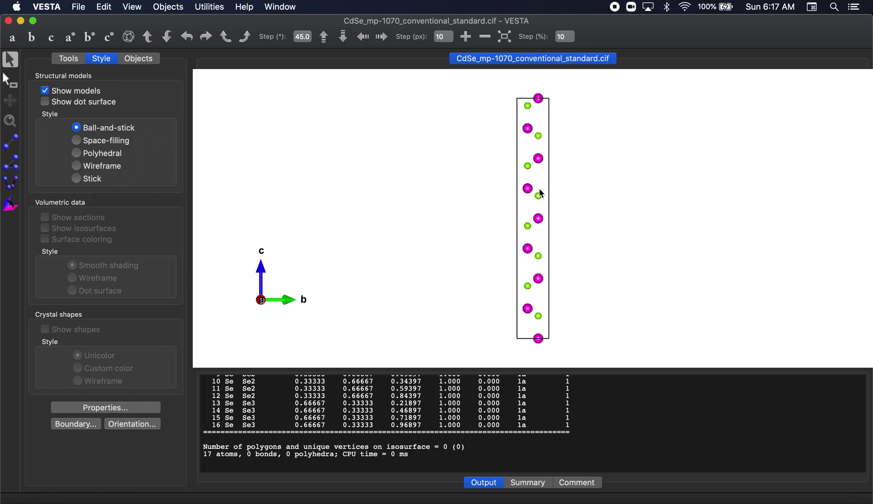
# Box-select the top and bottom atoms of the tall cell and delete them.
pyautogui.click(10, 80)
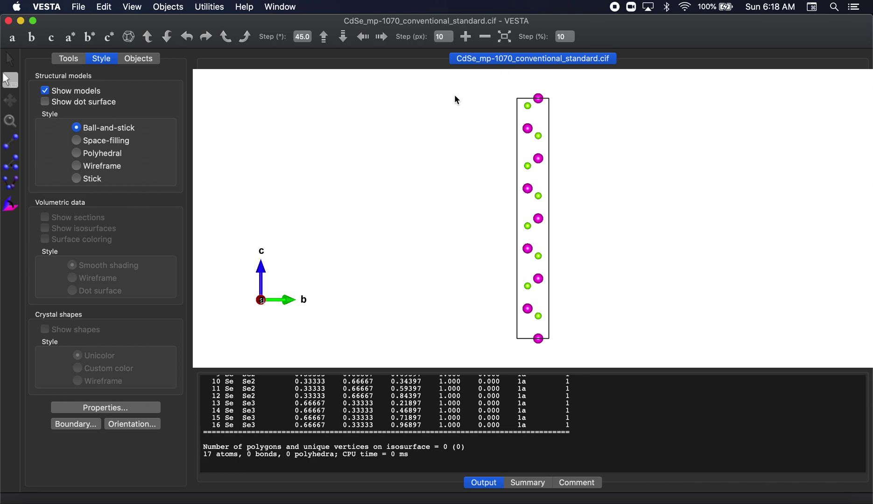
pyautogui.moveTo(451, 92); pyautogui.dragTo(573, 143)
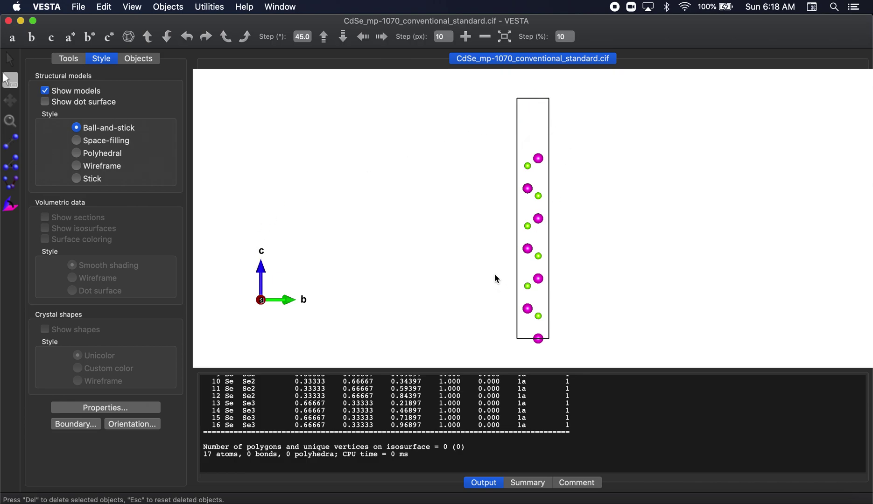
pyautogui.moveTo(493, 273); pyautogui.dragTo(568, 343)
pyautogui.press('Delete')
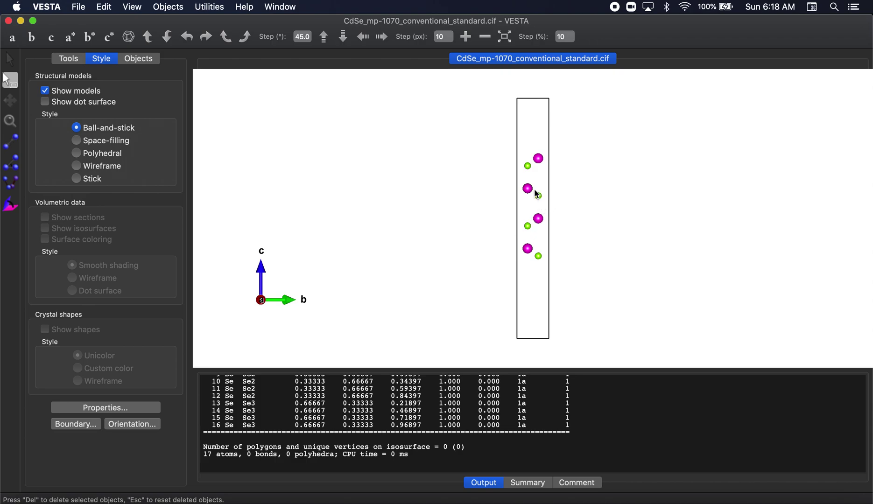
# Rotate the remaining slab to inspect it, then reset the view along a.
pyautogui.click(10, 60)
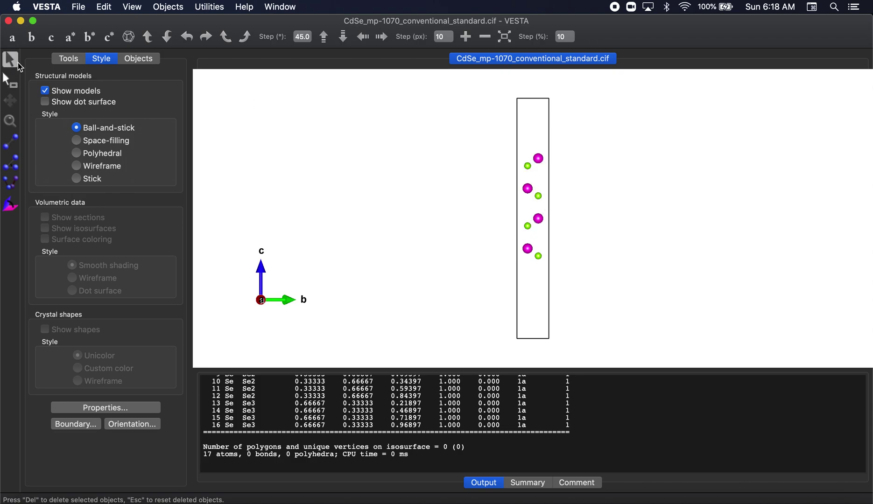
pyautogui.moveTo(340, 145); pyautogui.dragTo(317, 160)
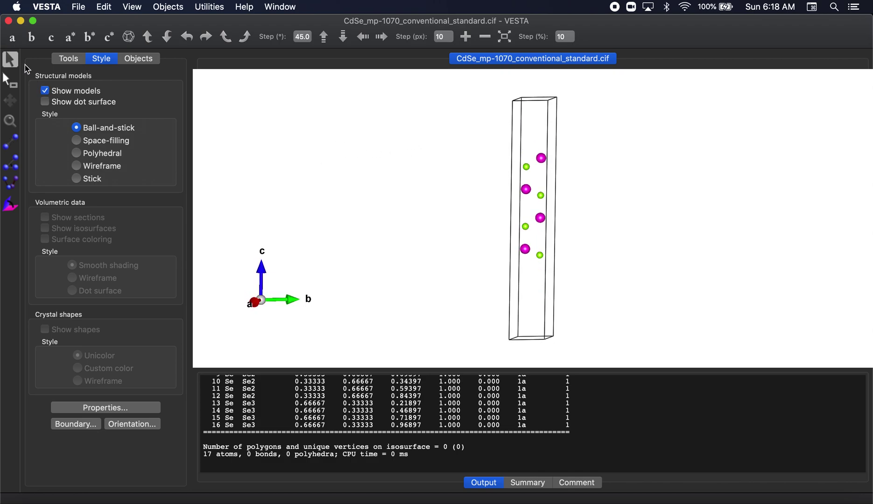
pyautogui.click(12, 38)
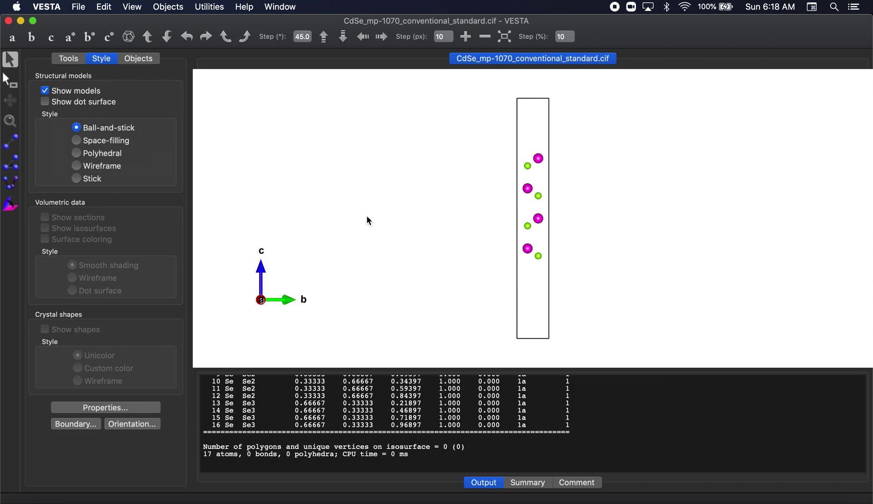
pyautogui.click(80, 7)
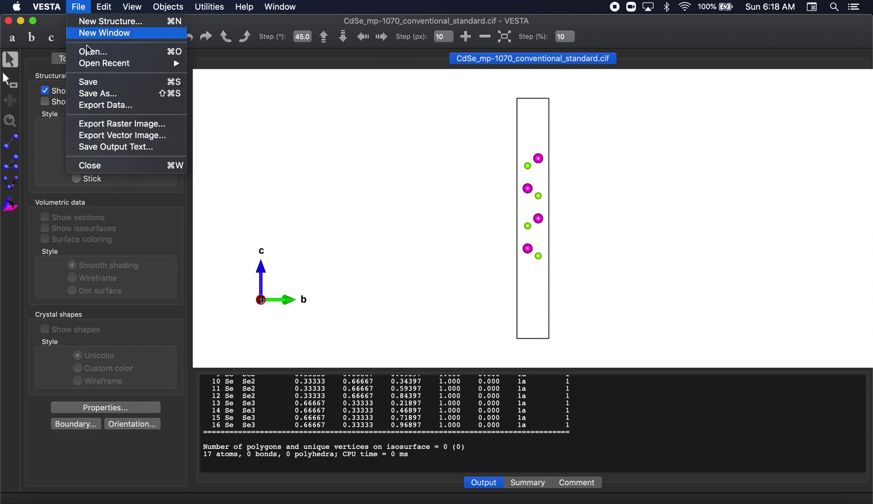
# Save CdSe_mp-1070_conventional_standard.vasp to cdse_4layer in VASP format with Cartesian coordinates.
pyautogui.click(96, 105)
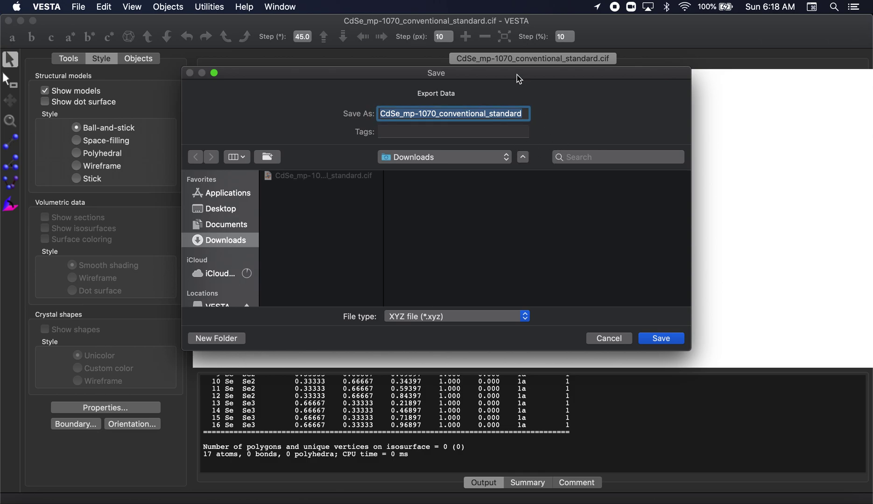
pyautogui.moveTo(517, 75); pyautogui.dragTo(347, 104)
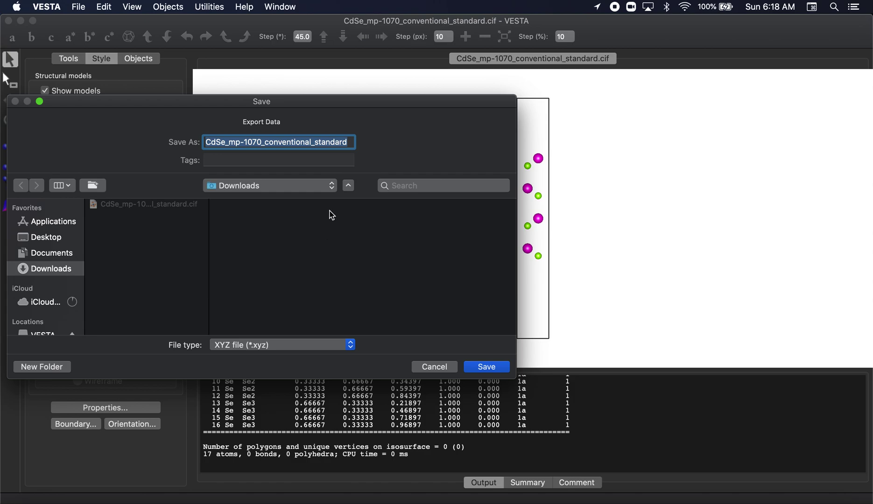
pyautogui.click(318, 187)
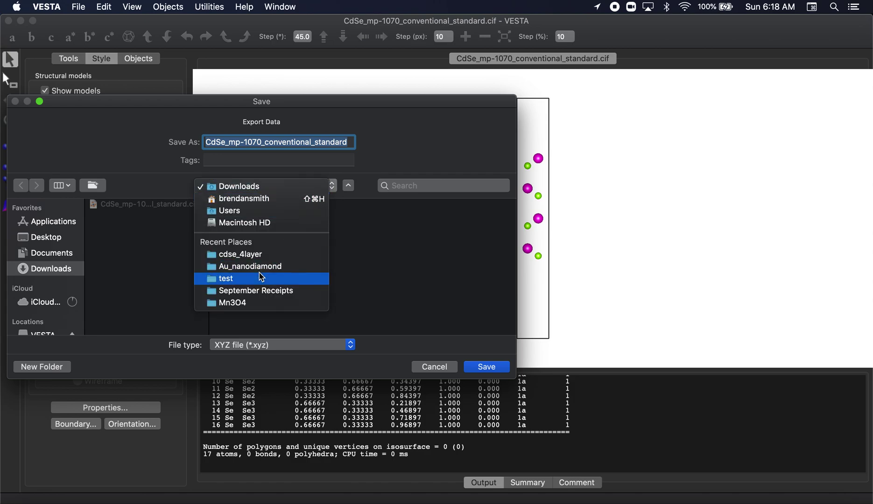
pyautogui.click(258, 255)
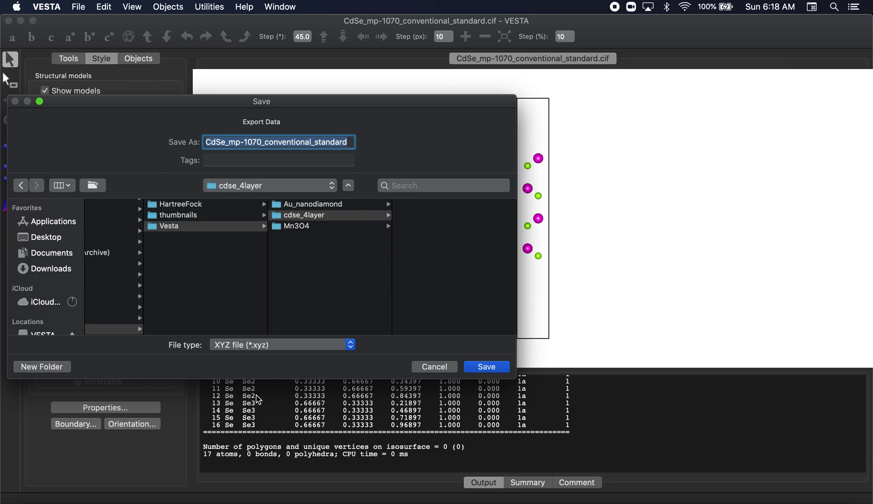
pyautogui.click(298, 346)
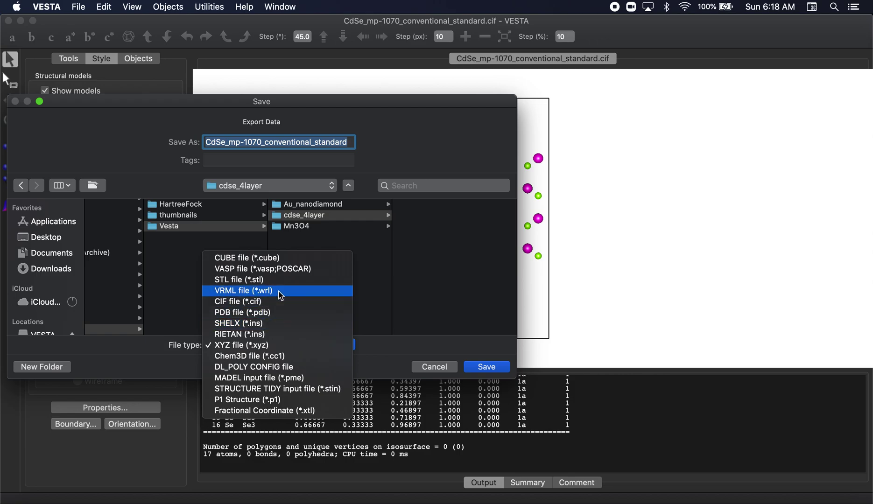
pyautogui.click(288, 271)
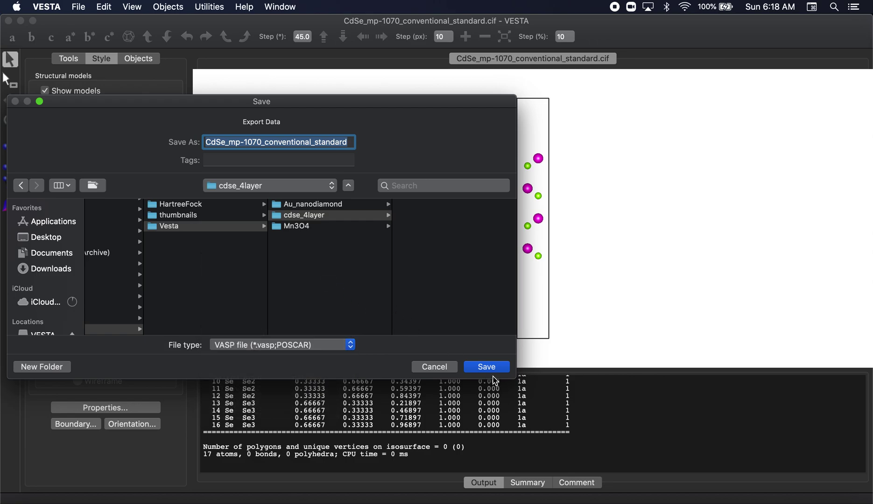
pyautogui.click(496, 370)
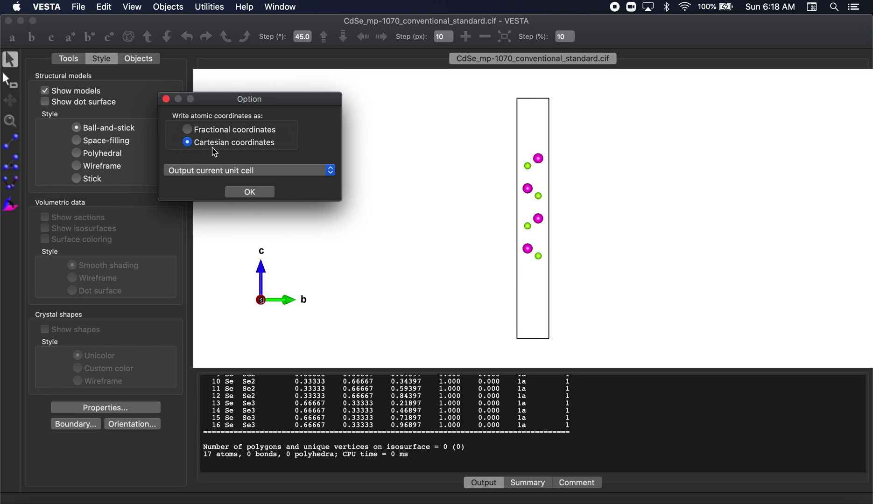
pyautogui.click(245, 191)
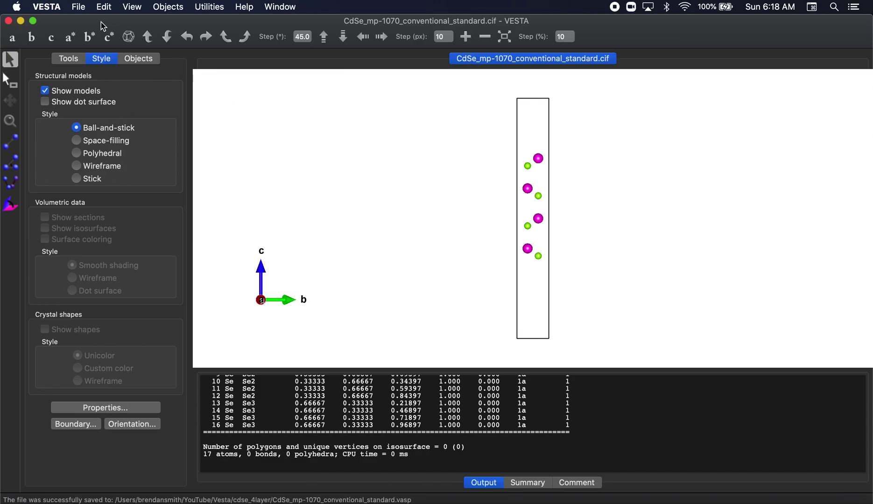
pyautogui.click(79, 7)
# Export the slab as CdSe_4layer.xyz in XYZ format to cdse_4layer, excluding hidden atoms.
pyautogui.click(115, 108)
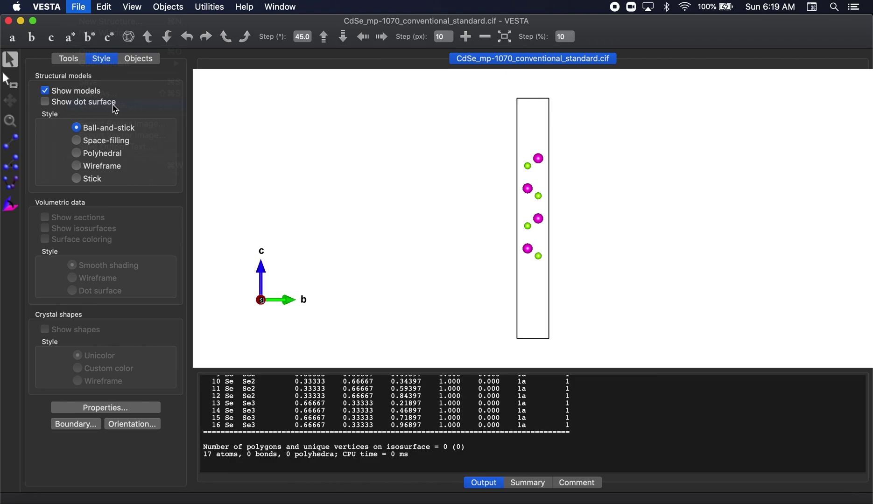
pyautogui.click(436, 159)
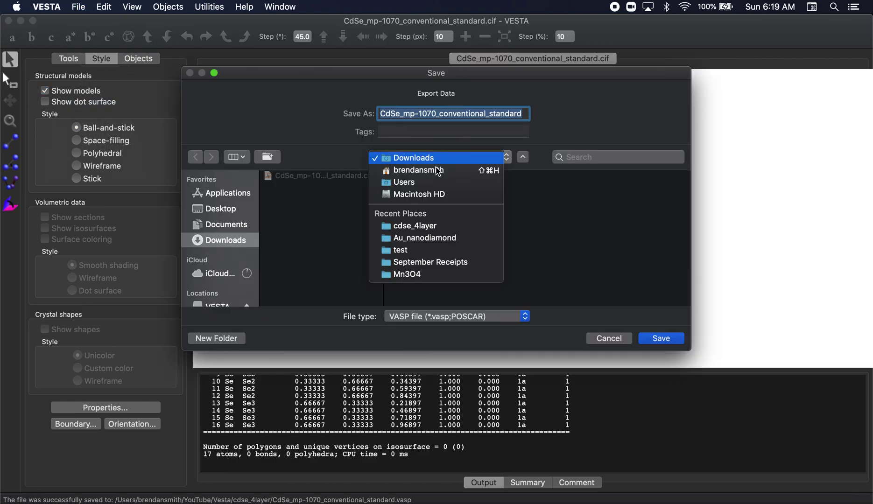
pyautogui.click(413, 225)
pyautogui.click(433, 317)
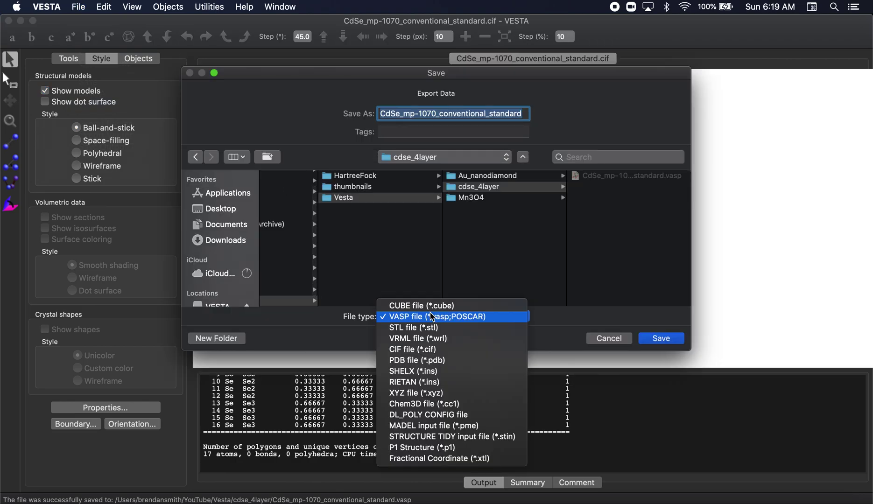
pyautogui.click(425, 395)
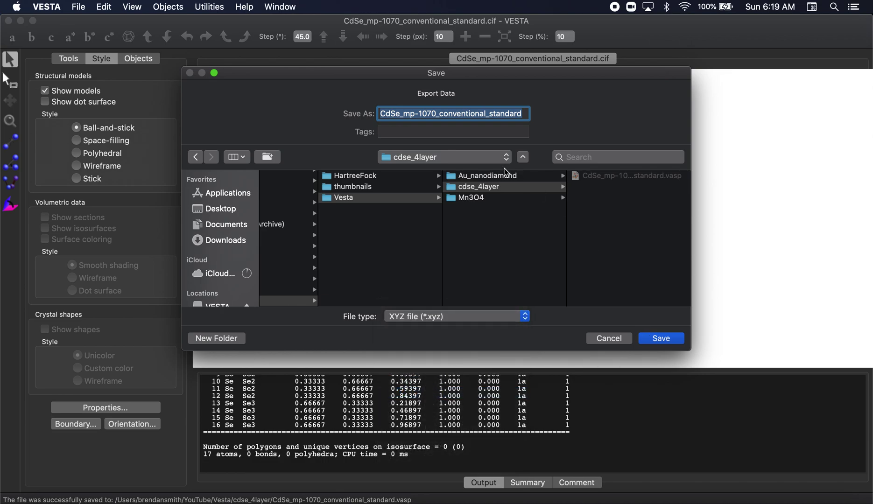
pyautogui.write('CdSe_4layer')
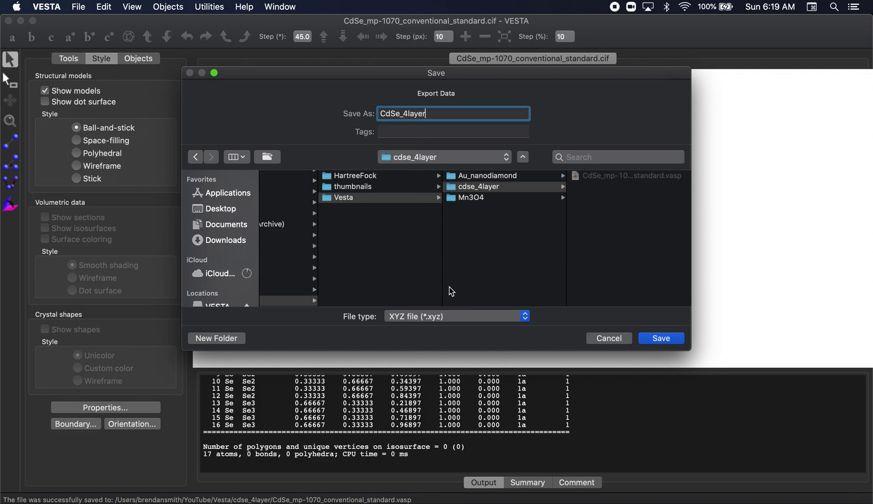
pyautogui.click(660, 338)
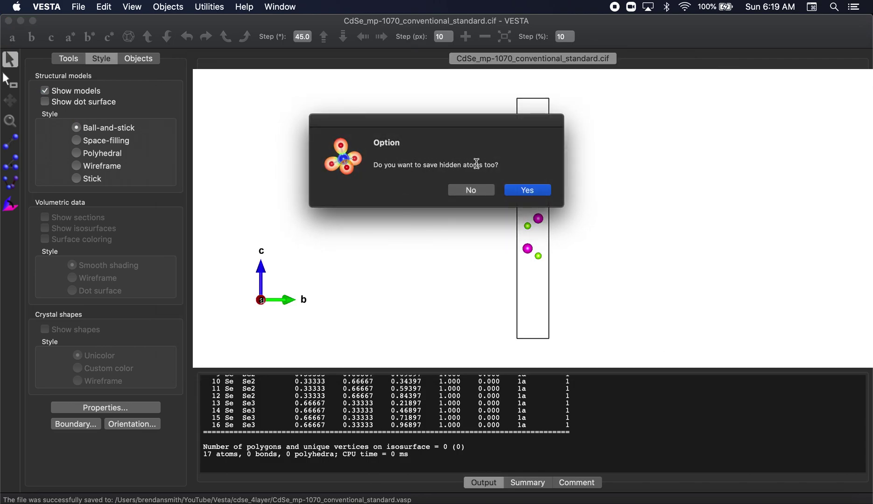
pyautogui.click(465, 191)
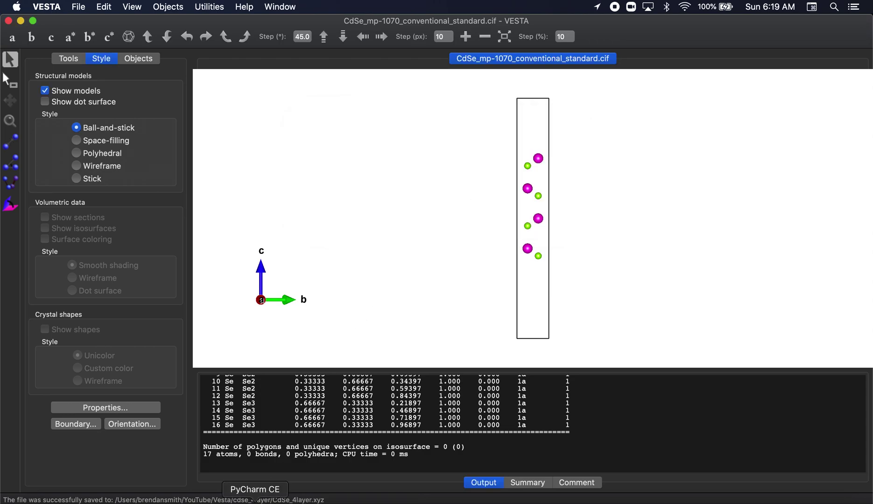
pyautogui.click(255, 500)
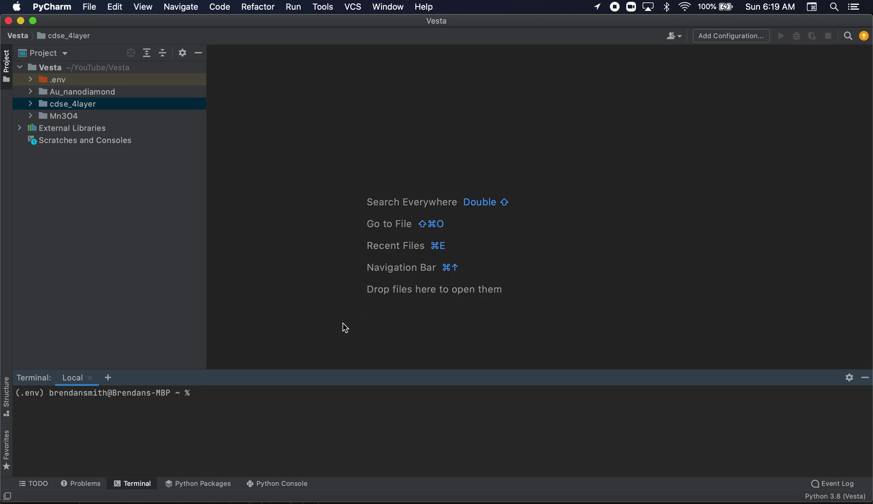
# Open the exported VASP file and CdSe_4layer.xyz, and copy the eight atom coordinate lines.
pyautogui.doubleClick(47, 107)
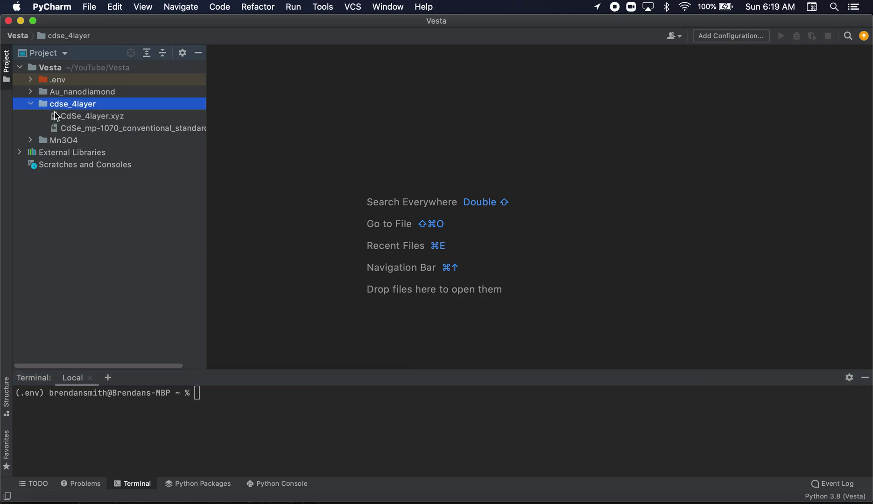
pyautogui.doubleClick(67, 129)
pyautogui.doubleClick(81, 116)
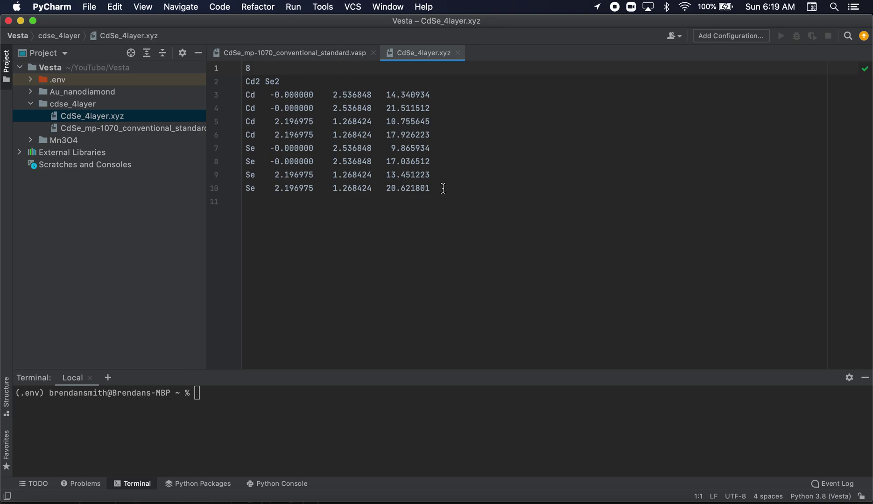
pyautogui.click(444, 189)
pyautogui.moveTo(434, 189); pyautogui.dragTo(224, 101)
pyautogui.press('super+c')
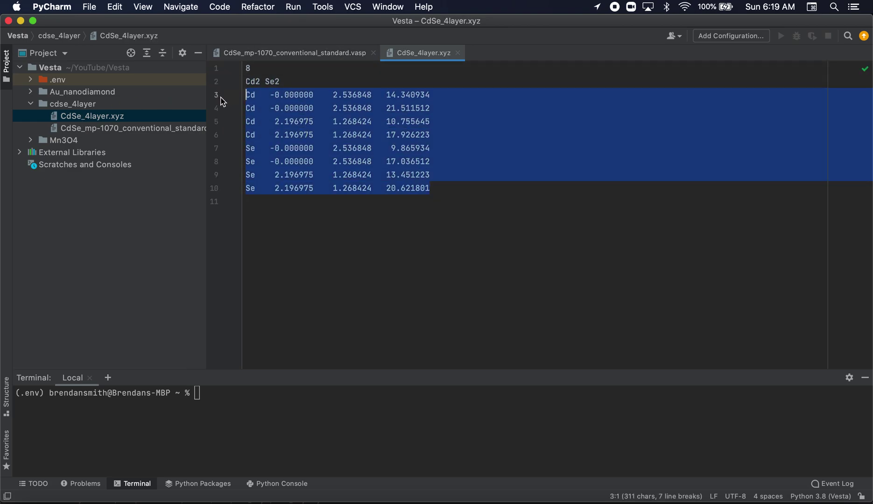
# Replace the VASP file's old coordinate lines with the copied xyz lines.
pyautogui.click(327, 52)
pyautogui.click(247, 173)
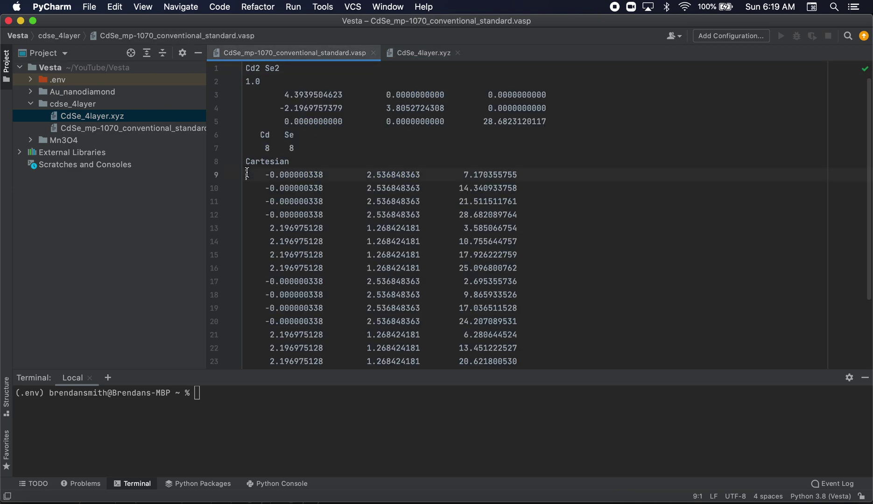
pyautogui.hotkey('shift', 'Down')
pyautogui.hotkey('shift', 'Down')
pyautogui.hotkey('shift', 'Down')
pyautogui.hotkey('shift', 'Down')
pyautogui.hotkey('shift', 'Down')
pyautogui.hotkey('shift', 'Down')
pyautogui.hotkey('shift', 'Down')
pyautogui.hotkey('shift', 'Down')
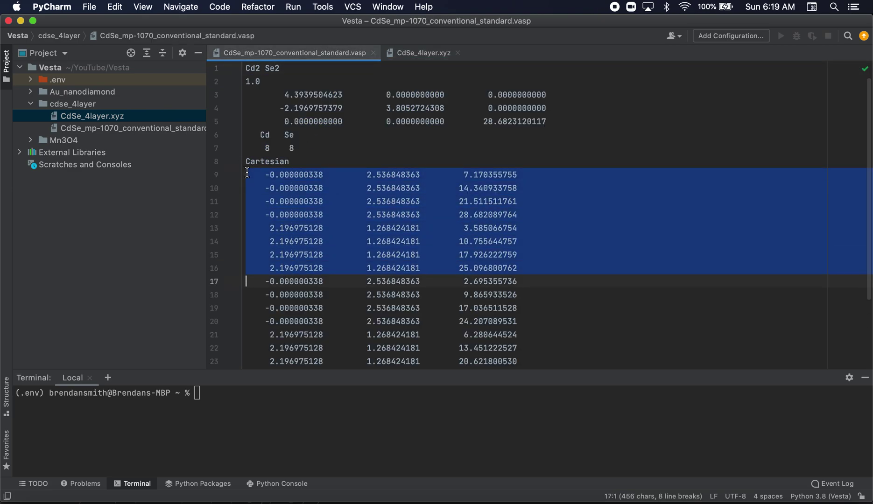
pyautogui.hotkey('shift', 'Down')
pyautogui.hotkey('shift', 'Down')
pyautogui.hotkey('shift', 'Down')
pyautogui.hotkey('shift', 'Down')
pyautogui.hotkey('shift', 'Down')
pyautogui.hotkey('shift', 'Down')
pyautogui.hotkey('shift', 'Down')
pyautogui.hotkey('shift', 'Down')
pyautogui.press('BackSpace')
pyautogui.press('super+v')
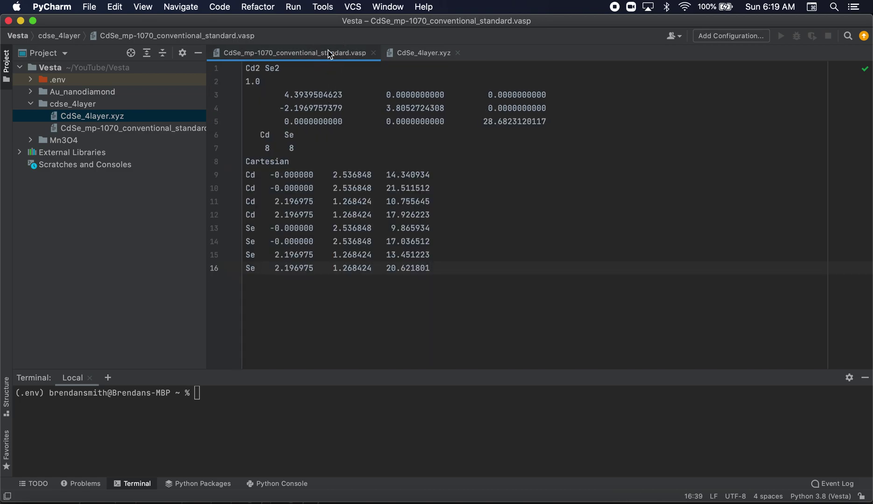
# Delete the Cd and Se element labels from coordinate lines 9–16.
pyautogui.click(259, 268)
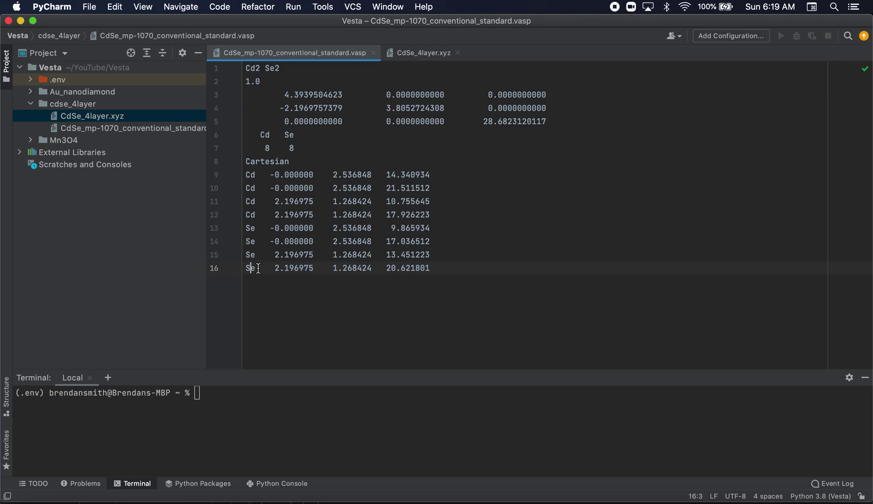
pyautogui.press('Delete')
pyautogui.press('Delete')
pyautogui.press('Up')
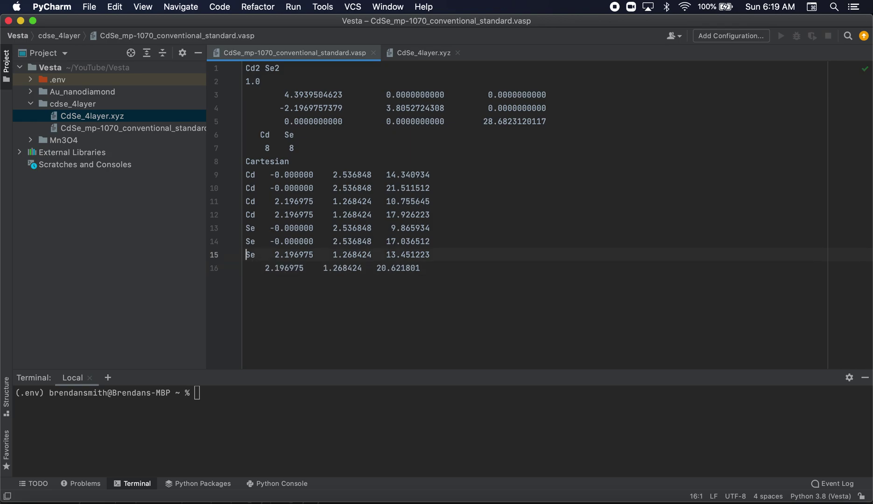
pyautogui.press('Delete')
pyautogui.press('Delete')
pyautogui.press('Up')
pyautogui.press('Delete')
pyautogui.press('Delete')
pyautogui.press('Up')
pyautogui.press('Delete')
pyautogui.press('Delete')
pyautogui.press('Up')
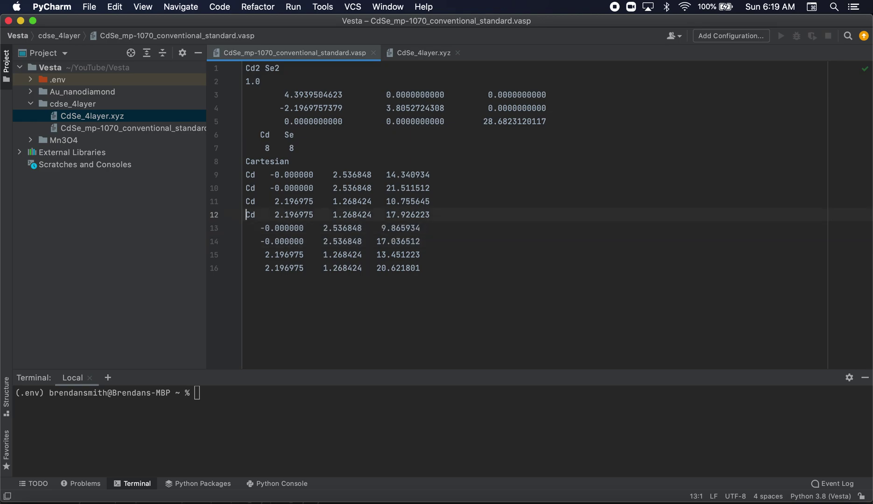
pyautogui.press('Delete')
pyautogui.press('Delete')
pyautogui.press('Up')
pyautogui.press('Delete')
pyautogui.press('Delete')
pyautogui.press('Up')
pyautogui.press('Delete')
pyautogui.press('Delete')
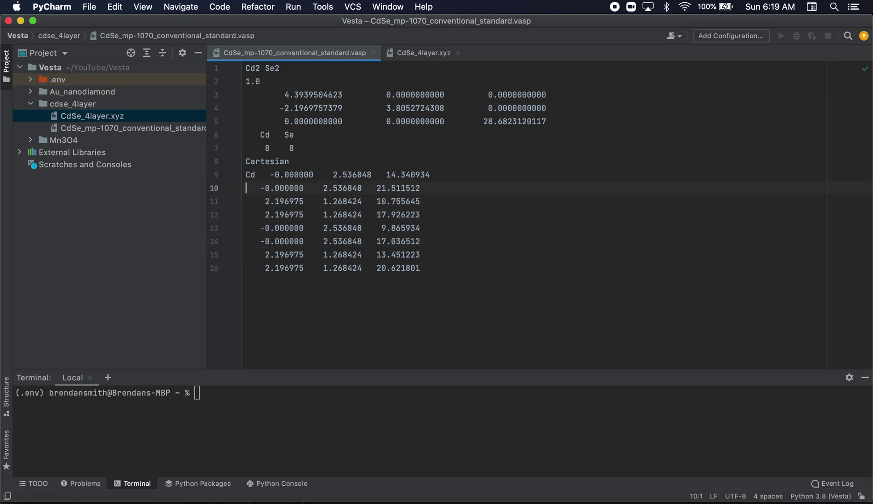
pyautogui.press('Up')
pyautogui.press('Delete')
pyautogui.press('Delete')
pyautogui.press('Up')
# Change the Cd and Se atom counts on line 7 from 8 8 to 4 4.
pyautogui.click(256, 148)
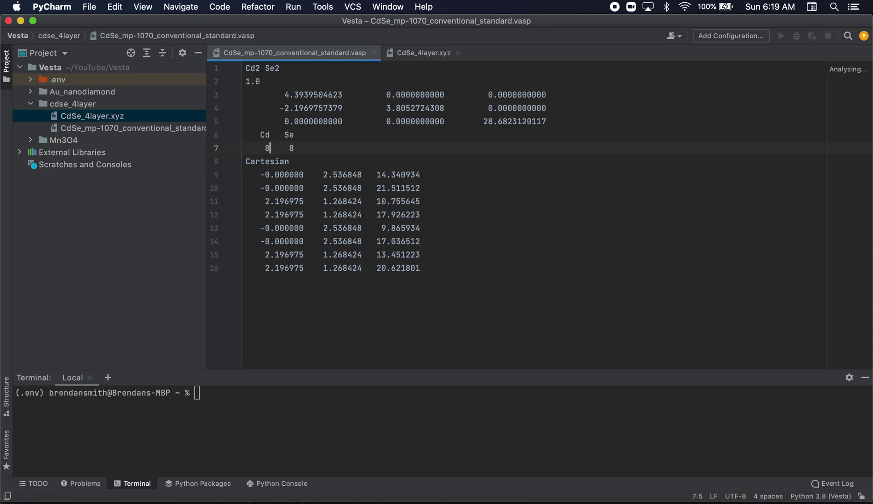
pyautogui.press('BackSpace')
pyautogui.write('4')
pyautogui.press('Right')
pyautogui.press('Right')
pyautogui.press('Right')
pyautogui.press('Right')
pyautogui.press('Right')
pyautogui.press('BackSpace')
pyautogui.write('4')
# Lengthen the c lattice vector on line 5 from 28.68 to 43.68.
pyautogui.click(488, 121)
pyautogui.press('Right')
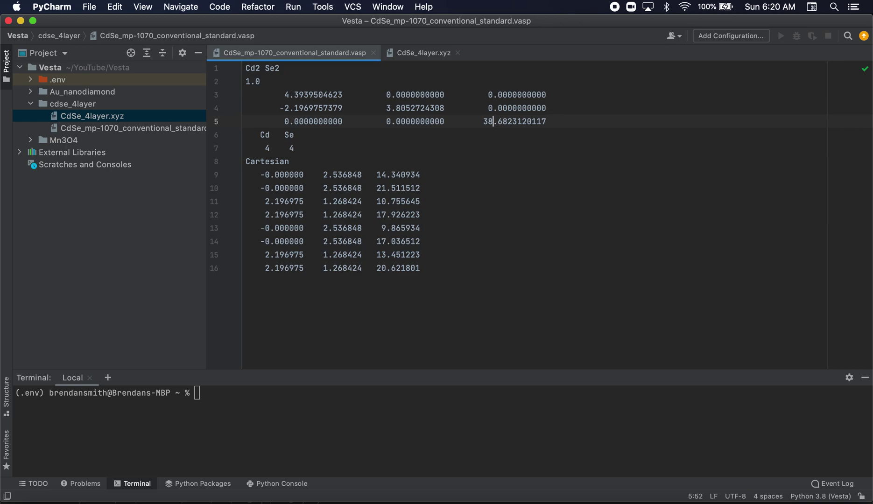
pyautogui.press('BackSpace')
pyautogui.press('BackSpace')
pyautogui.write('43')
pyautogui.press('Left')
pyautogui.press('Left')
# Retitle line 1 from 'Cd2 Se2' to 'CdSe 4layer'.
pyautogui.moveTo(280, 68); pyautogui.dragTo(247, 69)
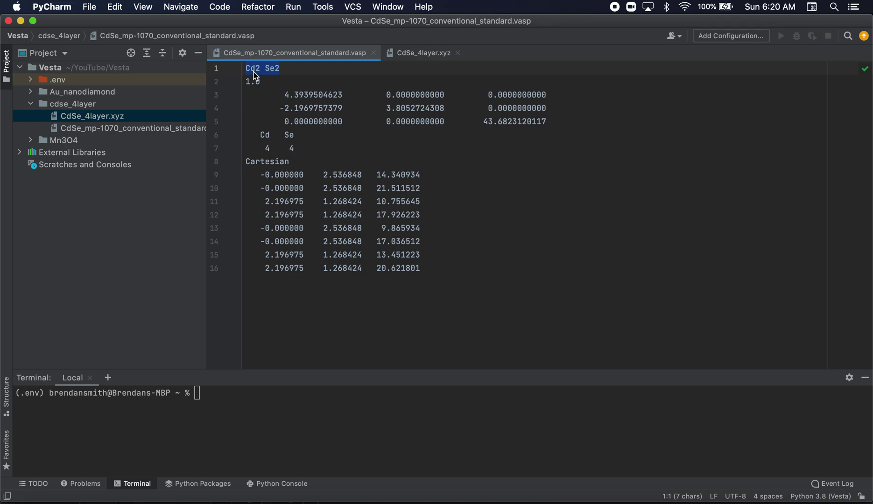
pyautogui.write('CdSe 4layer')
pyautogui.click(144, 132)
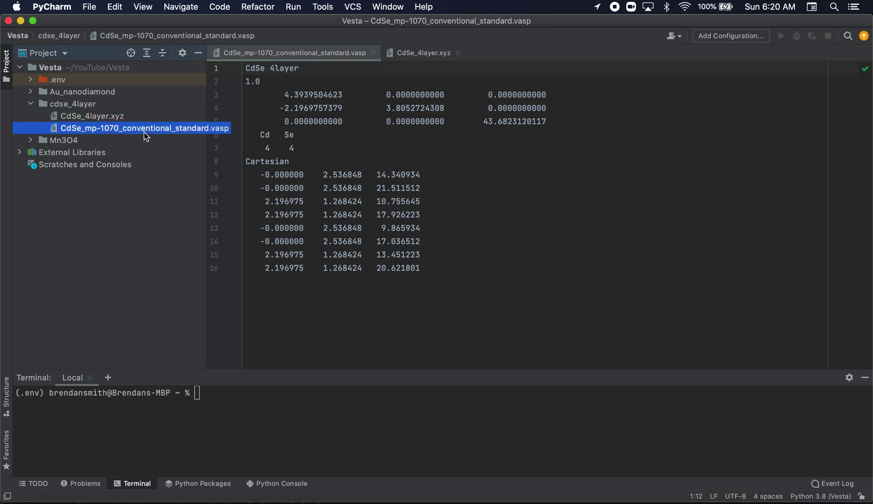
# Rename the VASP slab file to CdSe_4layer.vasp with Refactor > Rename.
pyautogui.rightClick(144, 132)
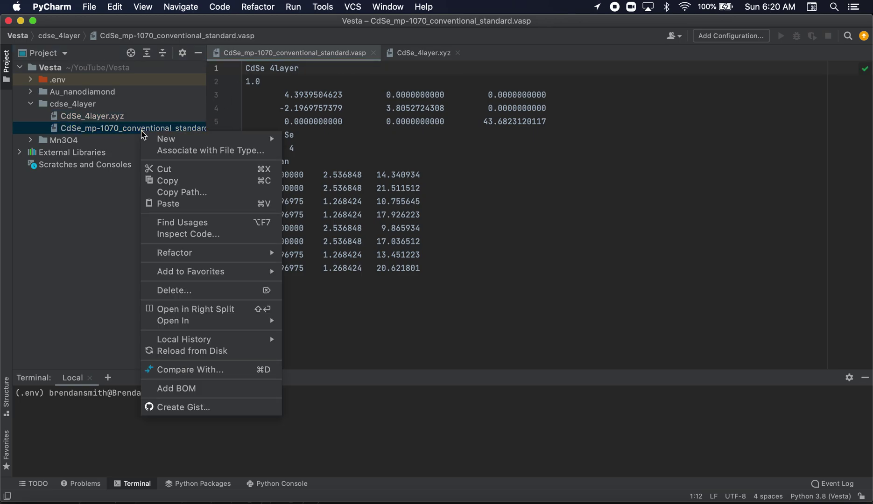
pyautogui.moveTo(182, 257)
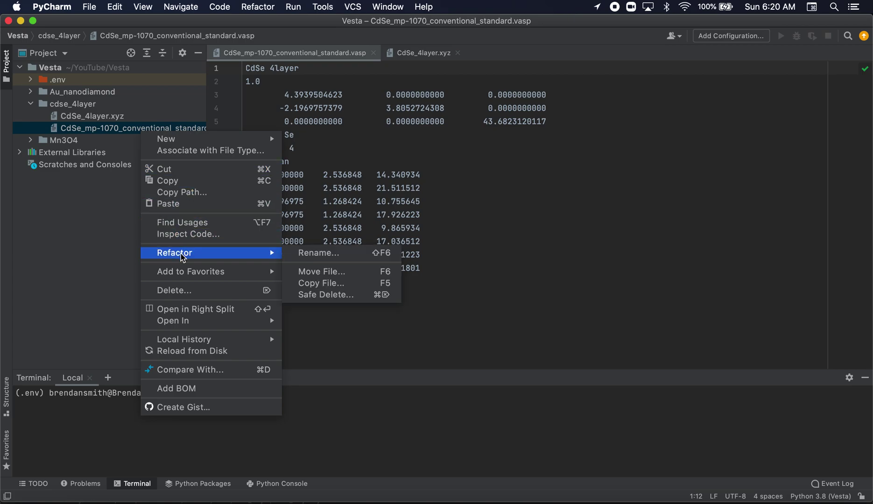
pyautogui.click(301, 259)
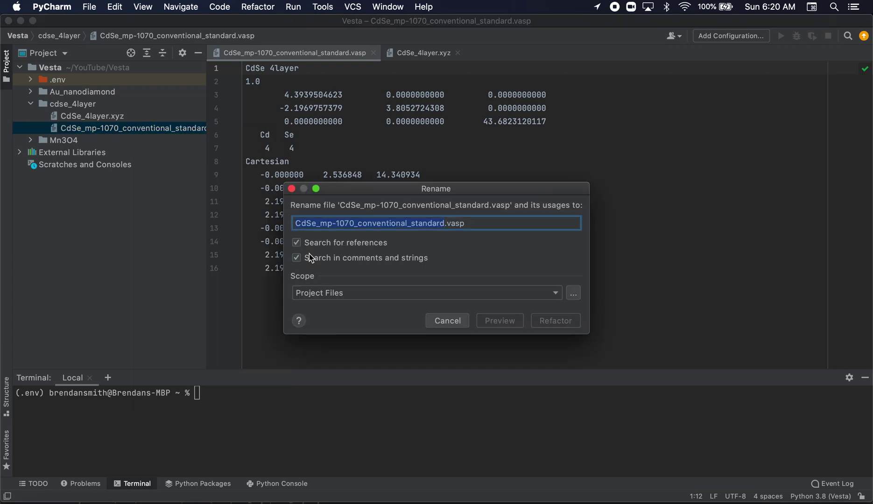
pyautogui.write('CdSe')
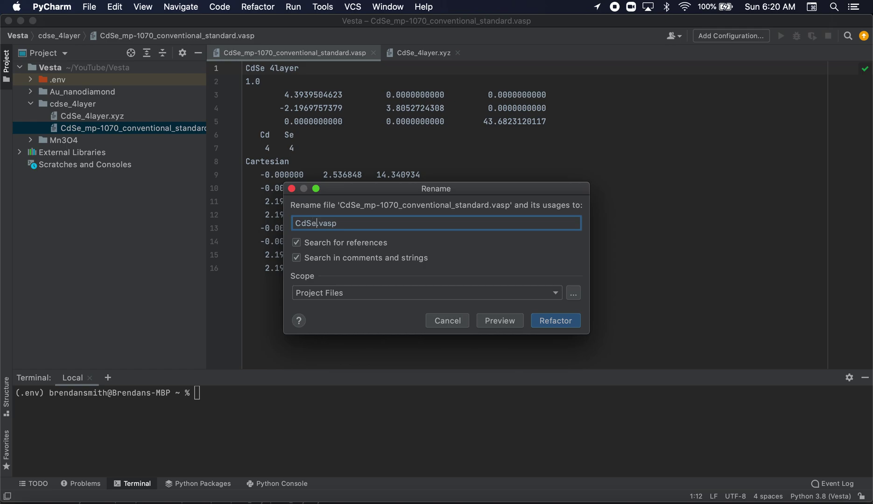
pyautogui.write('_4layer')
pyautogui.click(574, 323)
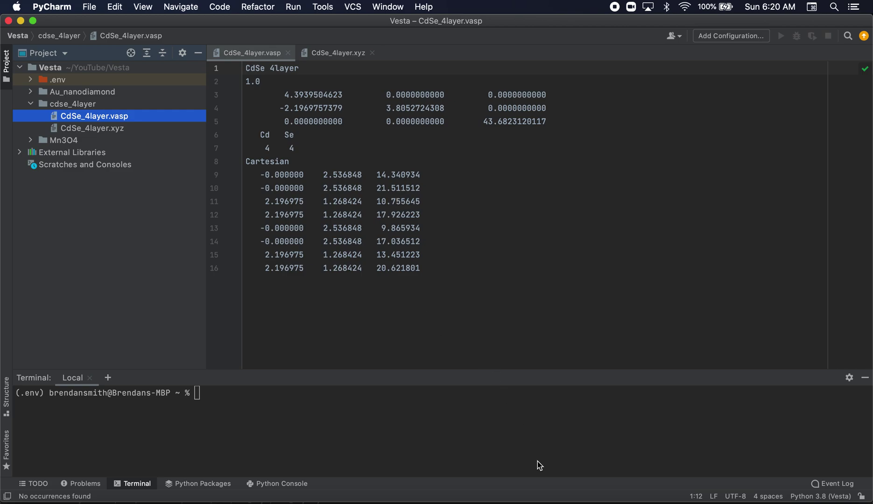
# Open CdSe_4layer.vasp from the cdse_4layer folder in VESTA.
pyautogui.click(528, 493)
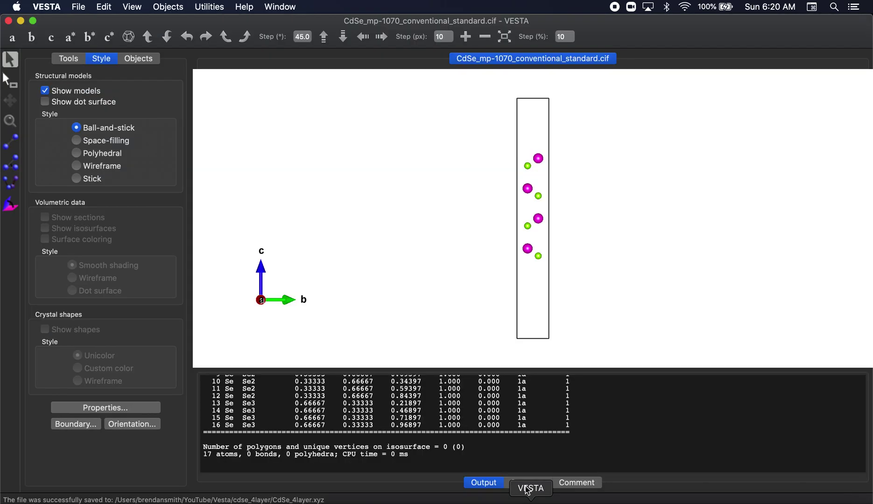
pyautogui.press('super+o')
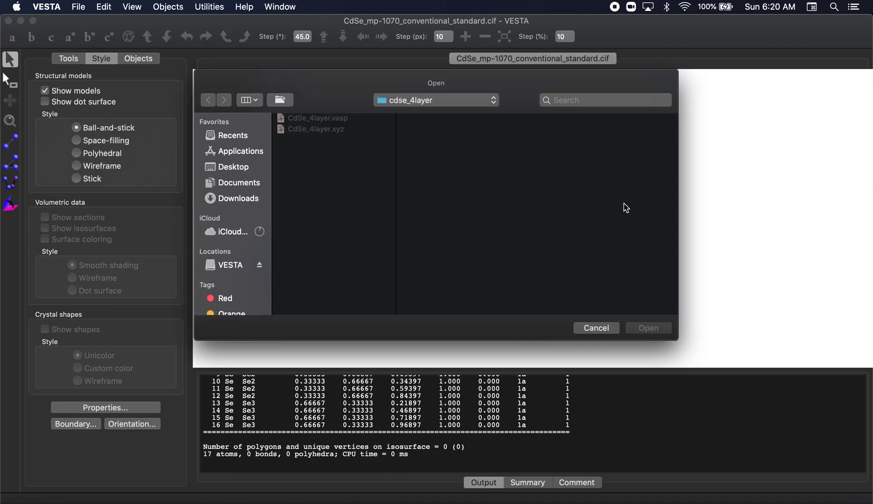
pyautogui.click(337, 120)
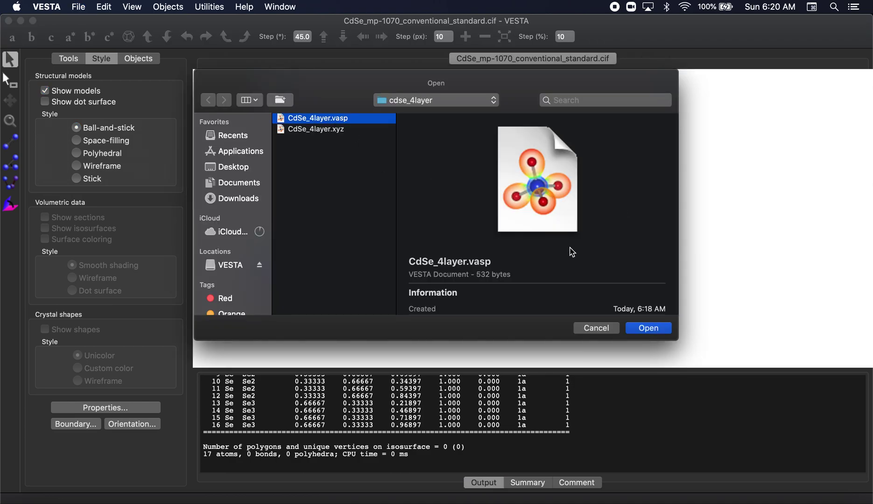
pyautogui.click(644, 328)
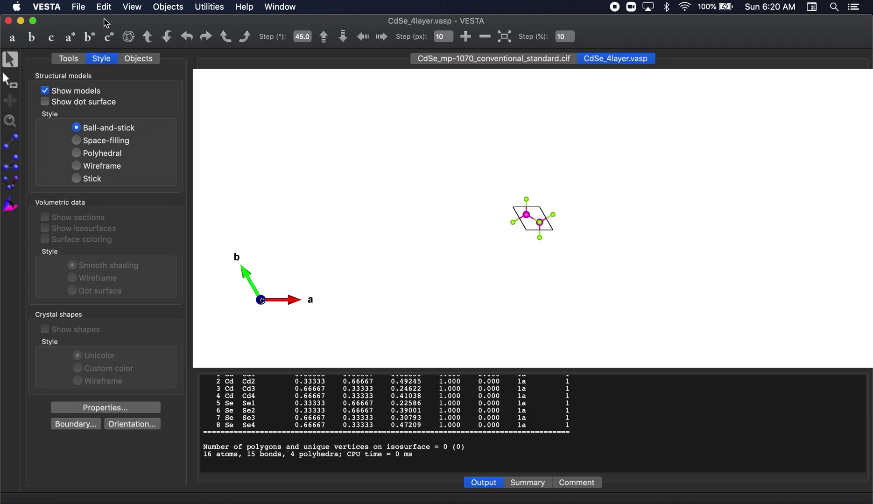
# View the slab along the a axis, rotate it slightly, and open the Boundary settings.
pyautogui.click(13, 37)
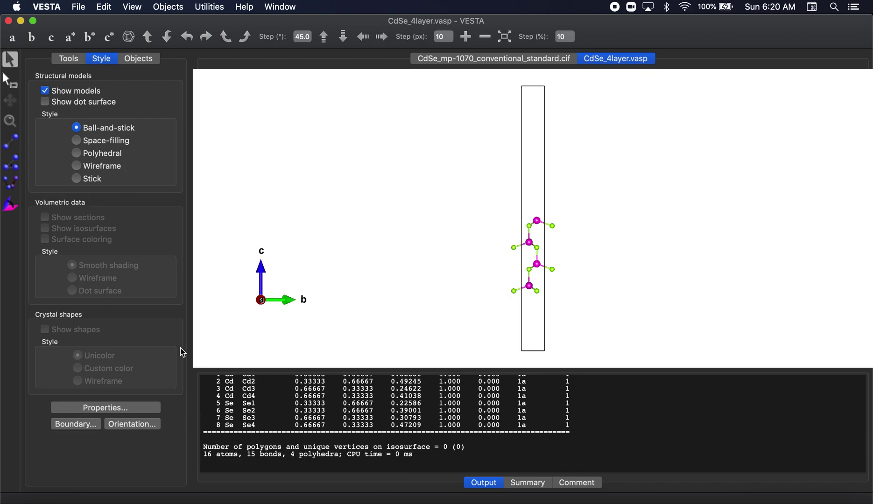
pyautogui.moveTo(589, 265); pyautogui.dragTo(570, 263)
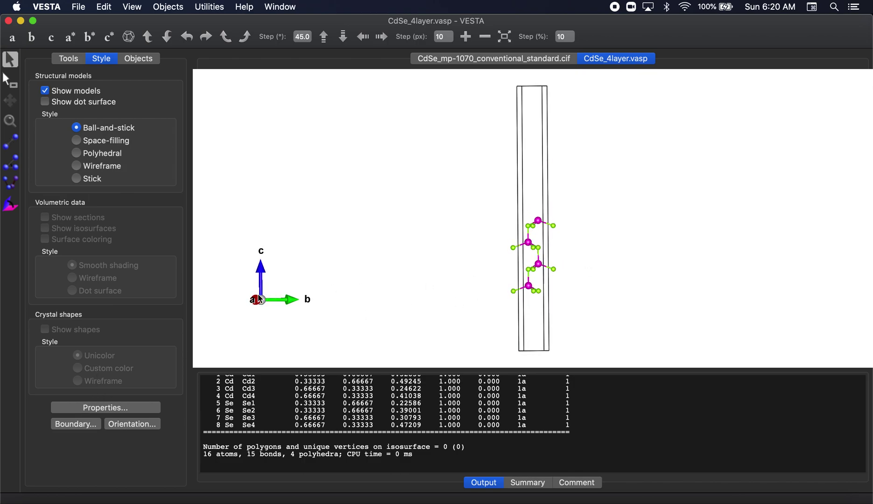
pyautogui.click(81, 424)
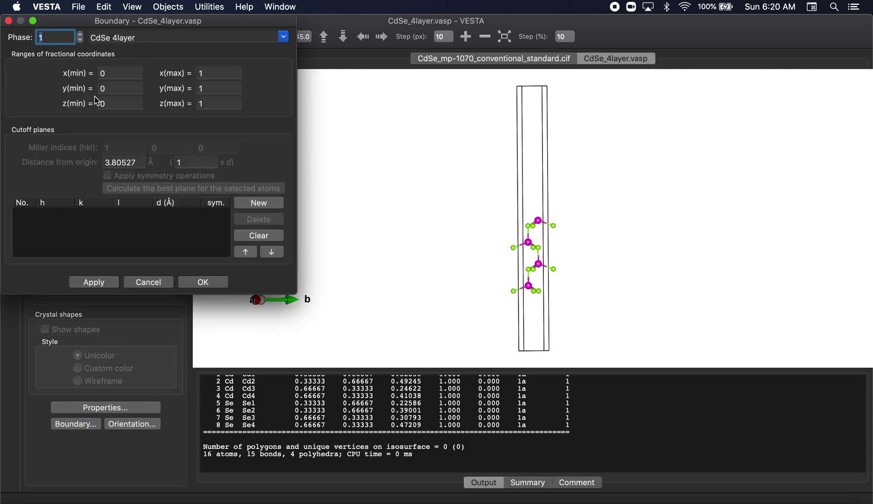
# Set the Boundary x and y ranges to −2 to 3 and apply, repeating the slab to 240 atoms.
pyautogui.click(116, 73)
pyautogui.press('BackSpace')
pyautogui.write('-2')
pyautogui.press('Tab')
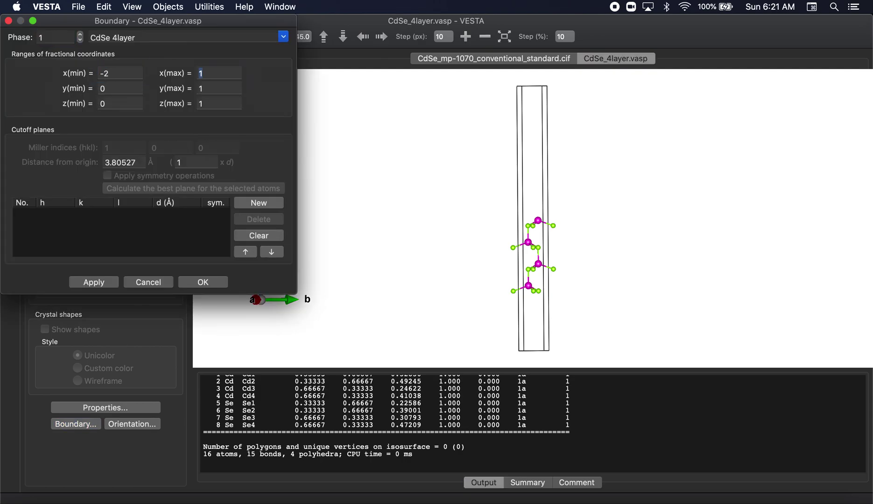
pyautogui.write('3')
pyautogui.press('Tab')
pyautogui.write('-2')
pyautogui.press('Tab')
pyautogui.write('3')
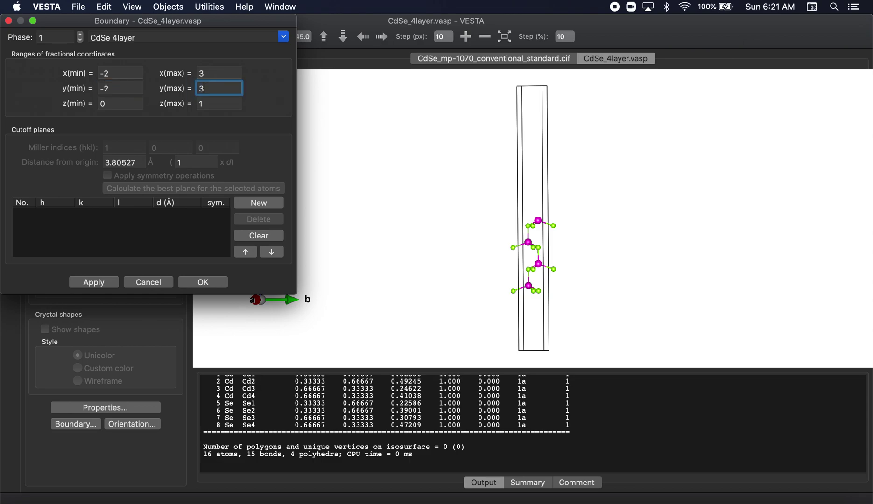
pyautogui.click(97, 283)
pyautogui.click(222, 286)
pyautogui.moveTo(442, 260)
pyautogui.mouseDown()
pyautogui.moveTo(473, 258)
pyautogui.moveTo(471, 287)
pyautogui.moveTo(484, 297)
pyautogui.moveTo(436, 256)
pyautogui.moveTo(445, 267)
pyautogui.moveTo(460, 257)
pyautogui.moveTo(448, 264)
pyautogui.moveTo(455, 261)
pyautogui.mouseUp()
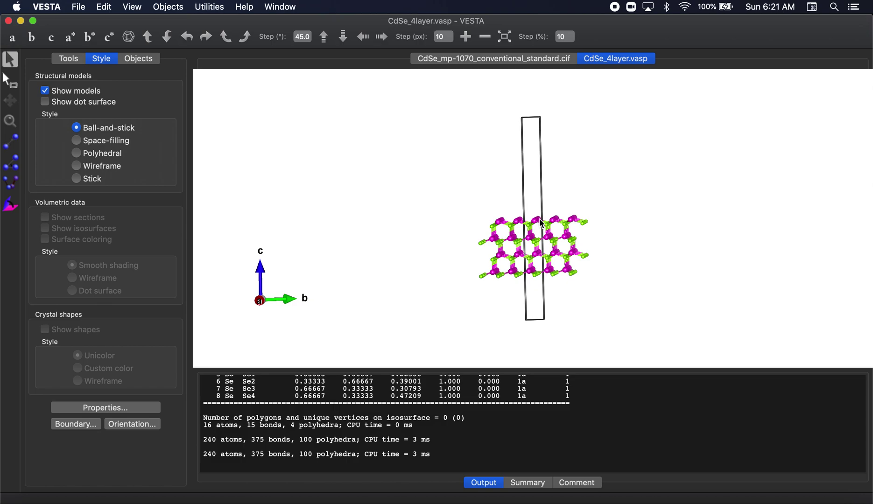
# Flip the expanded slab's view in 45-degree steps about a and b to inspect it.
pyautogui.click(167, 39)
pyautogui.click(167, 38)
pyautogui.click(167, 38)
pyautogui.click(167, 38)
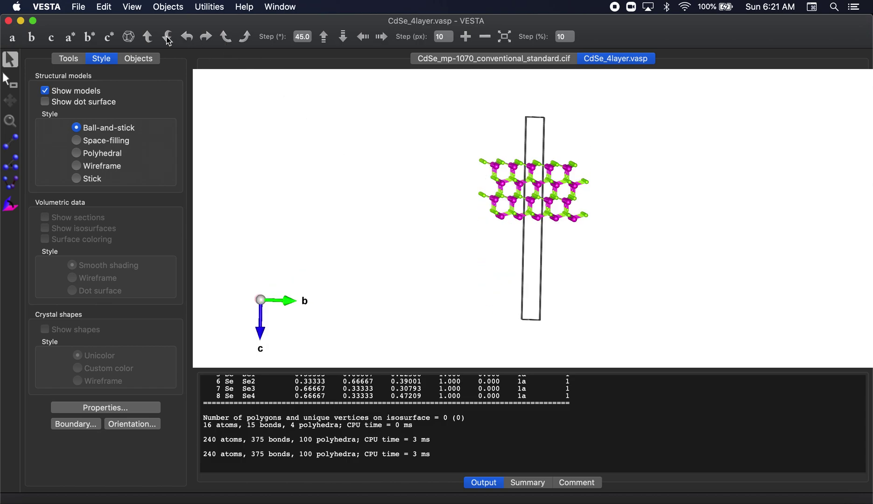
pyautogui.click(12, 38)
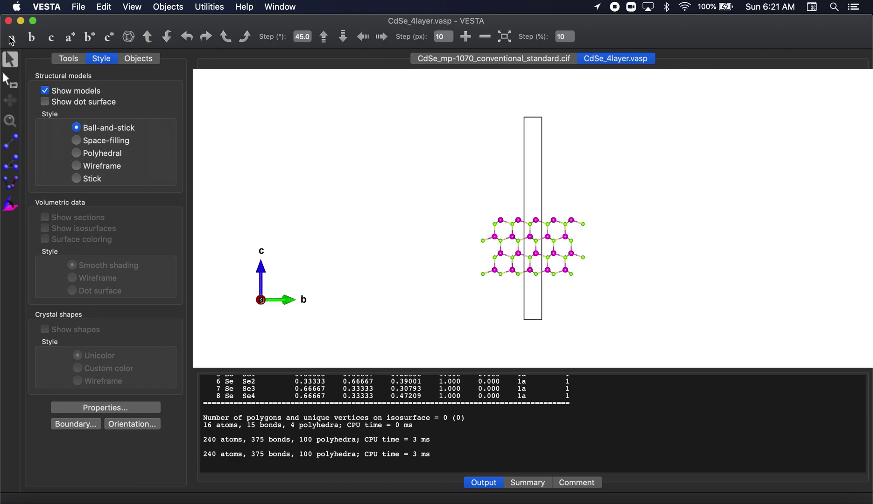
pyautogui.click(148, 37)
pyautogui.click(148, 37)
pyautogui.click(148, 37)
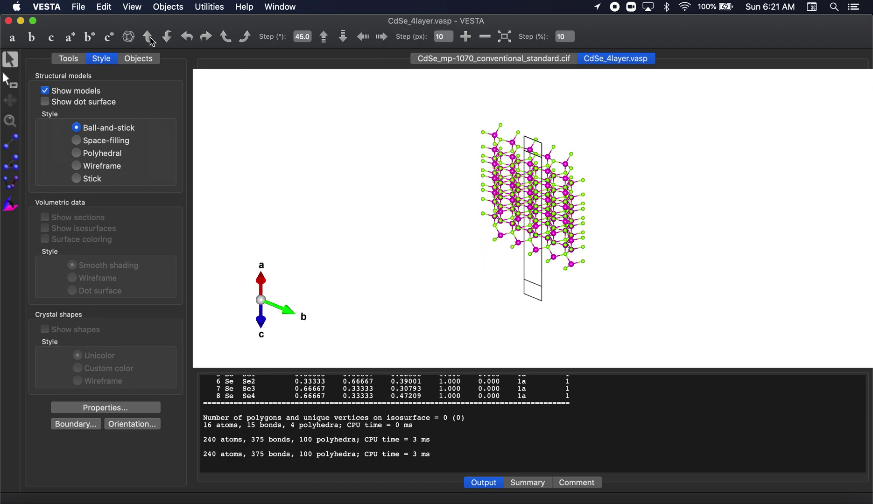
pyautogui.click(148, 37)
# View down c, tilt to a side view with c up, zoom out, and undo the expansion.
pyautogui.moveTo(521, 165); pyautogui.dragTo(465, 122)
pyautogui.click(51, 38)
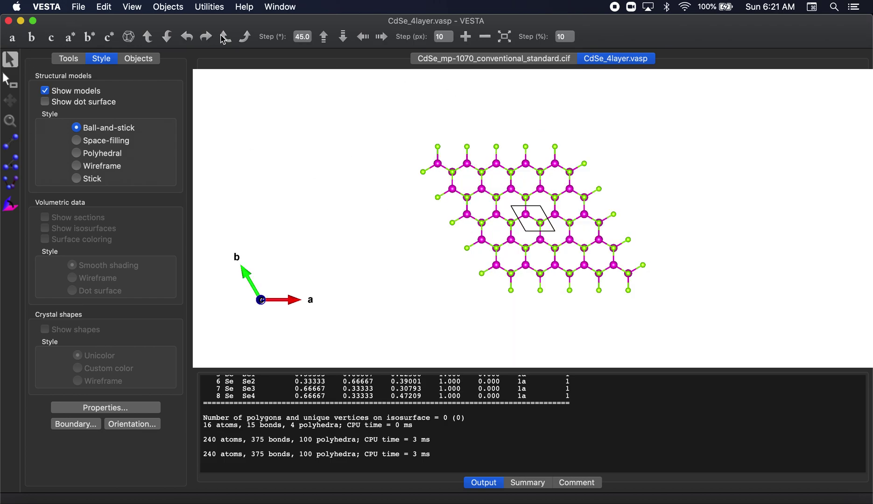
pyautogui.click(169, 39)
pyautogui.click(169, 40)
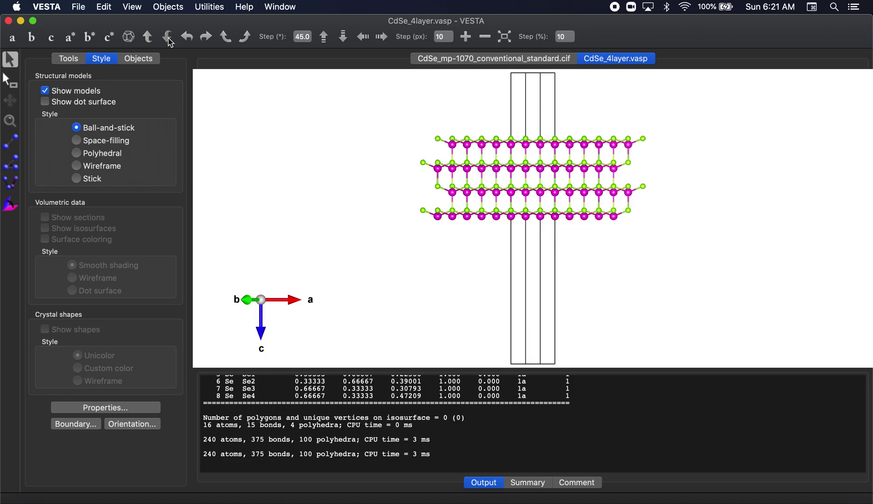
pyautogui.click(168, 39)
pyautogui.click(168, 39)
pyautogui.click(169, 39)
pyautogui.click(168, 39)
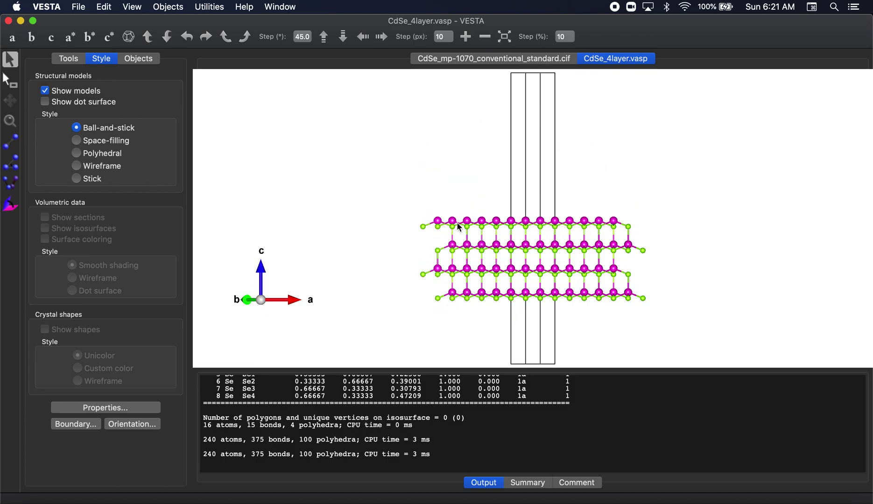
pyautogui.scroll(-4, 459, 227)
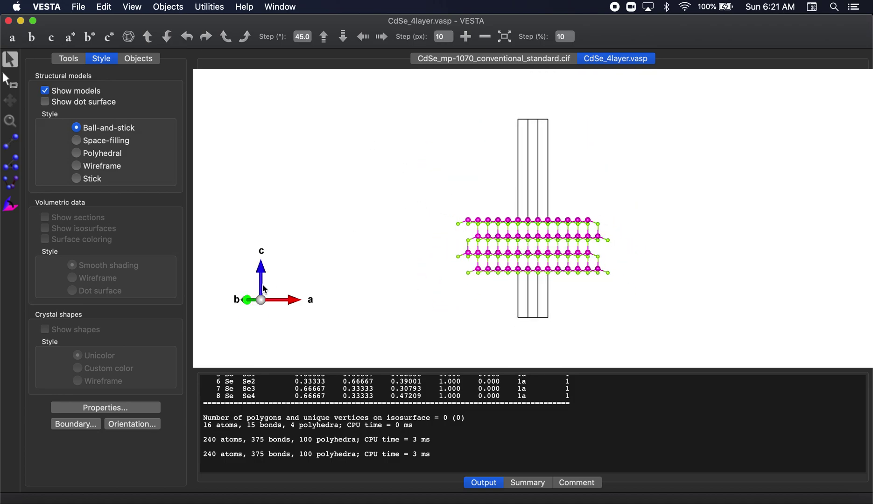
pyautogui.press('super+z')
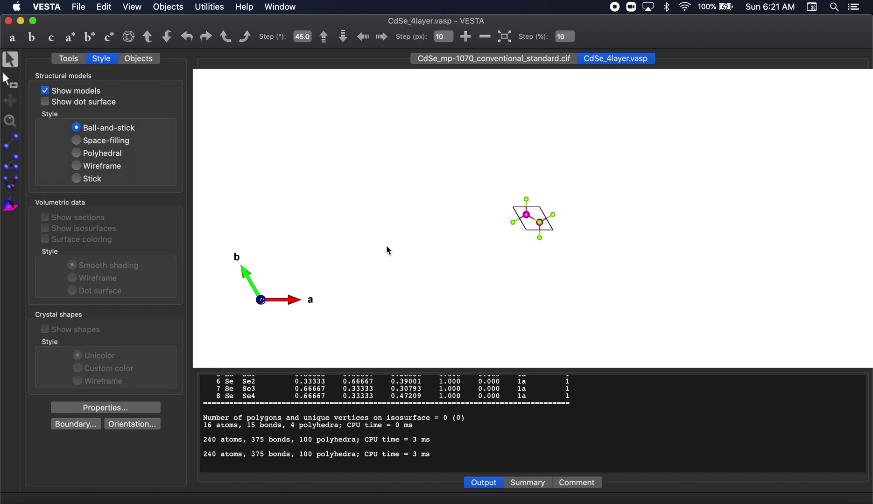
# View the single cell along a and draw its atoms as space-filling spheres, rotated upright.
pyautogui.click(11, 39)
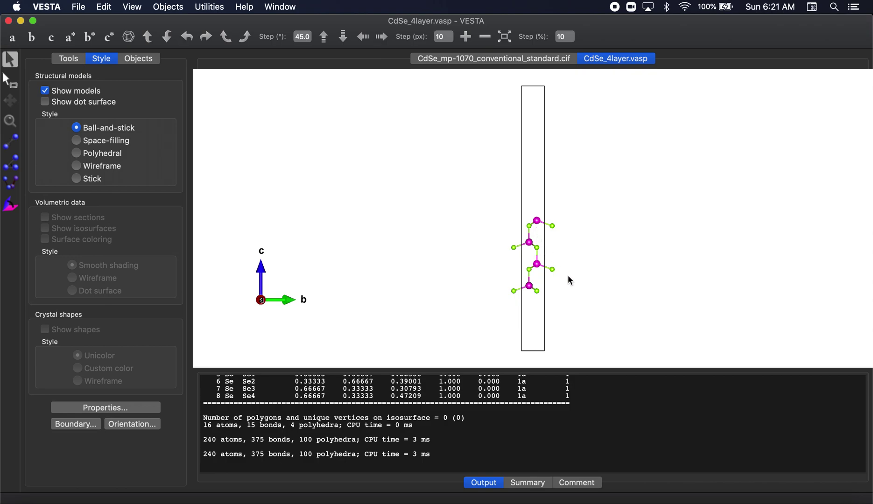
pyautogui.moveTo(593, 263)
pyautogui.mouseDown()
pyautogui.moveTo(576, 266)
pyautogui.moveTo(594, 265)
pyautogui.moveTo(585, 261)
pyautogui.moveTo(598, 255)
pyautogui.mouseUp()
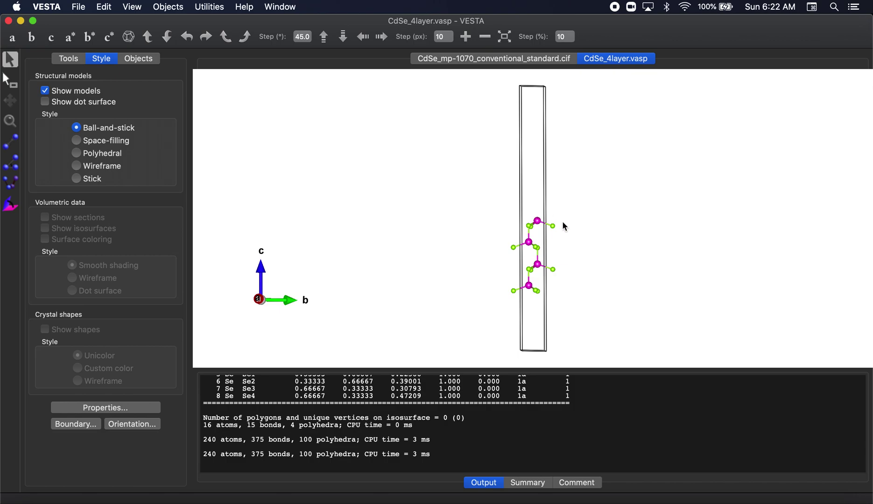
pyautogui.moveTo(565, 226); pyautogui.dragTo(546, 255)
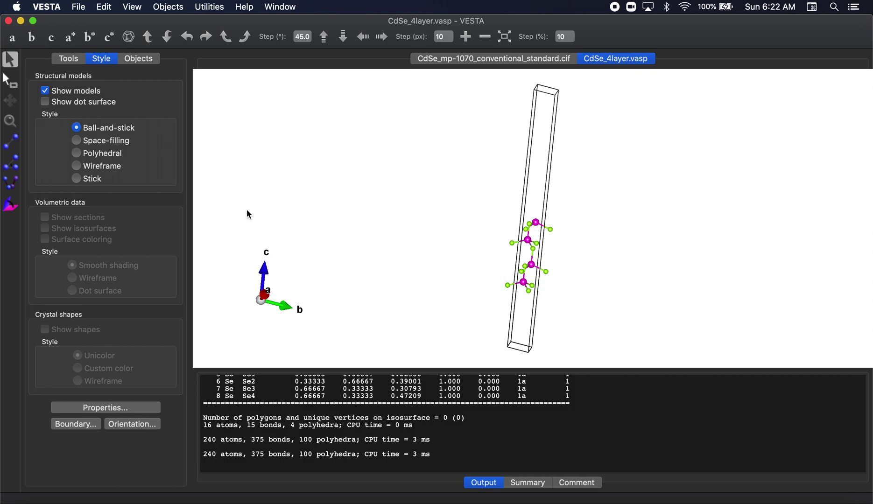
pyautogui.click(76, 141)
pyautogui.moveTo(408, 247)
pyautogui.mouseDown()
pyautogui.moveTo(431, 278)
pyautogui.moveTo(402, 276)
pyautogui.mouseUp()
# Set the Boundary x and y ranges to −2 to 2, giving a 160-atom 4×4 slab, then reorient it.
pyautogui.click(75, 424)
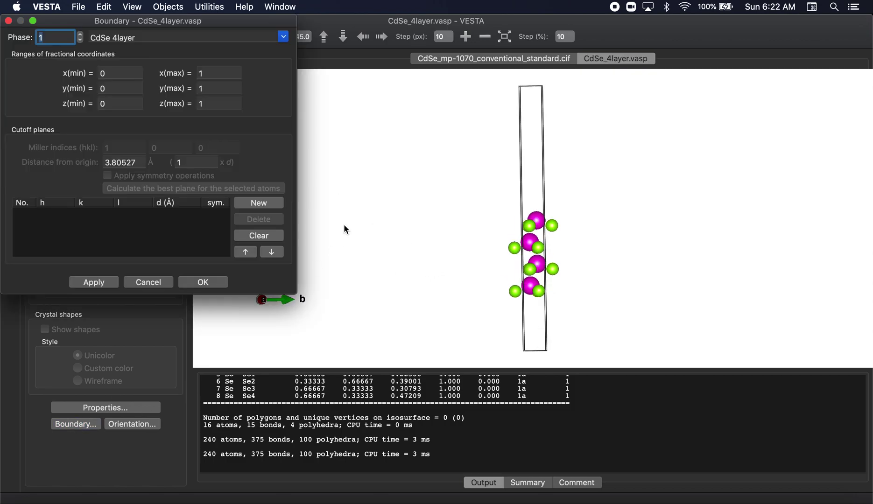
pyautogui.click(106, 73)
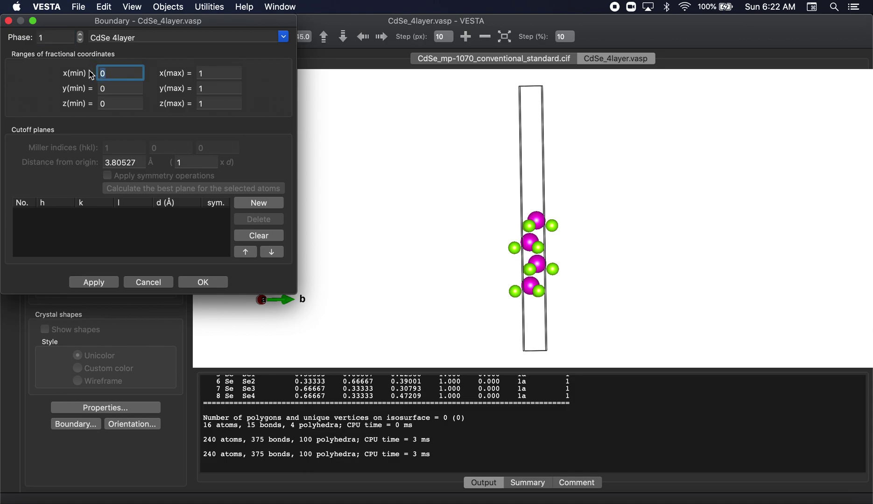
pyautogui.write('-2')
pyautogui.press('Tab')
pyautogui.write('2')
pyautogui.press('Tab')
pyautogui.write('-2')
pyautogui.press('Tab')
pyautogui.write('2')
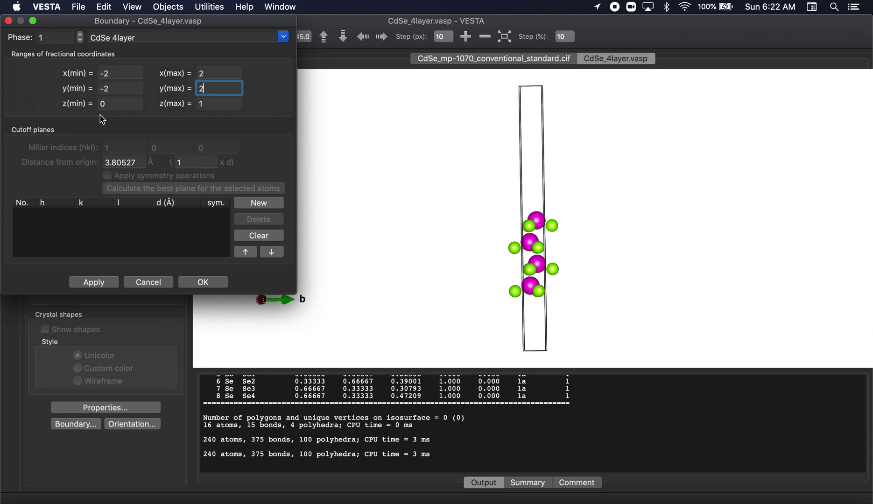
pyautogui.click(90, 282)
pyautogui.click(210, 285)
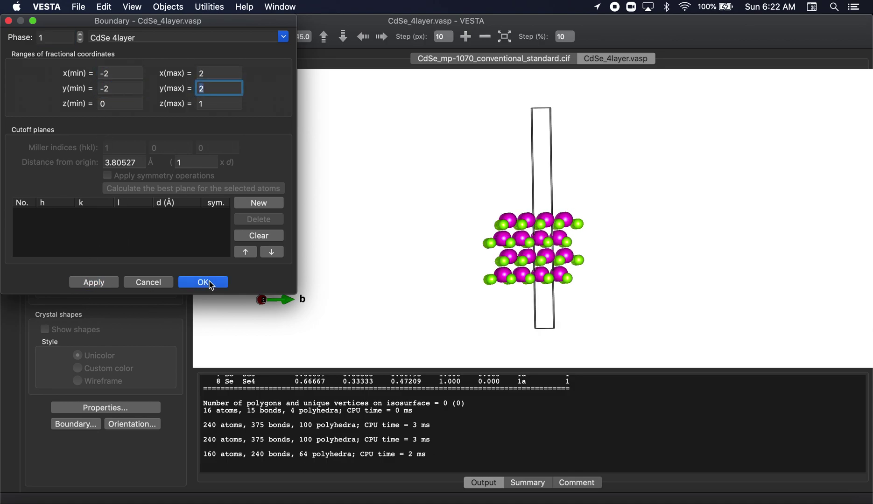
pyautogui.click(130, 38)
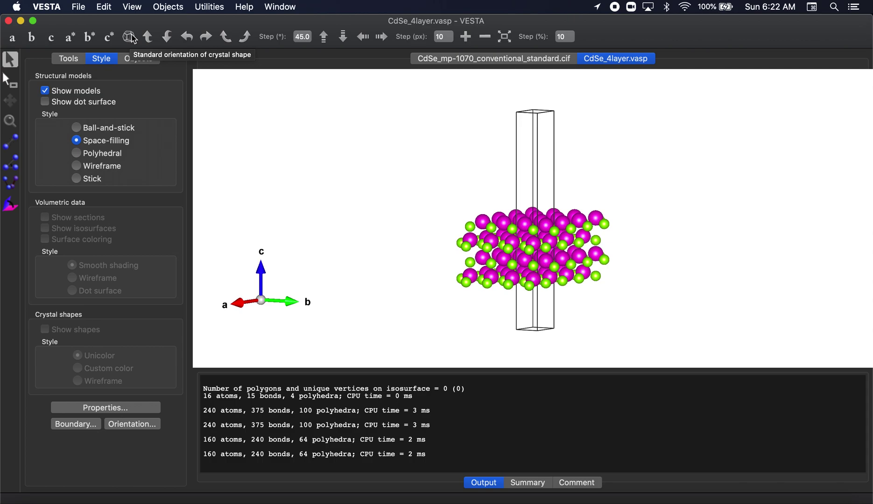
pyautogui.moveTo(659, 264); pyautogui.dragTo(683, 254)
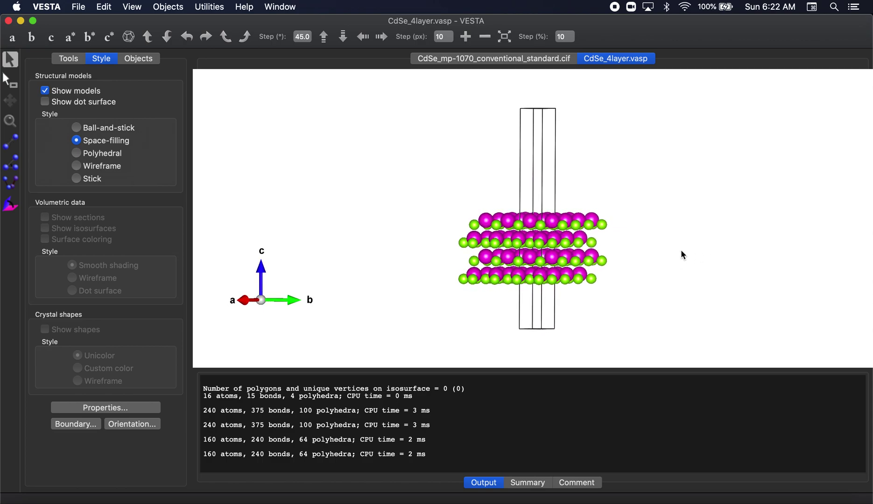